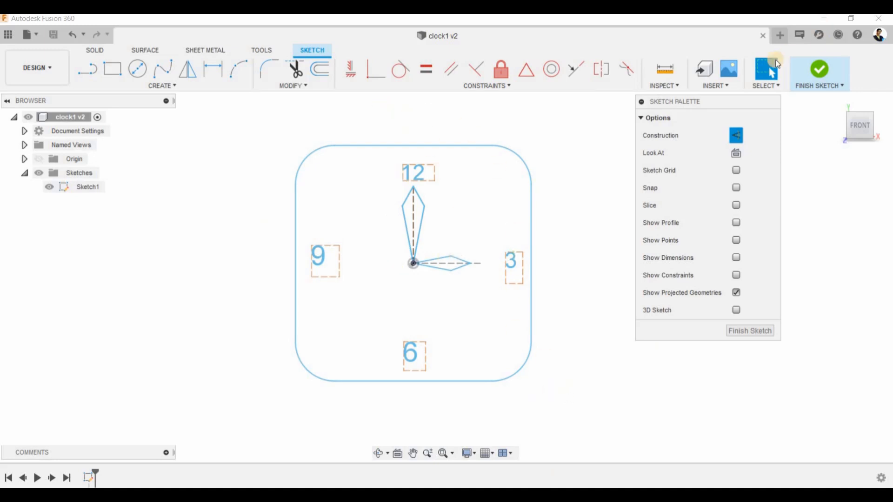
# Create a new design in place of the clock1 v2 document and start a sketch on the front plane
pyautogui.click(779, 38)
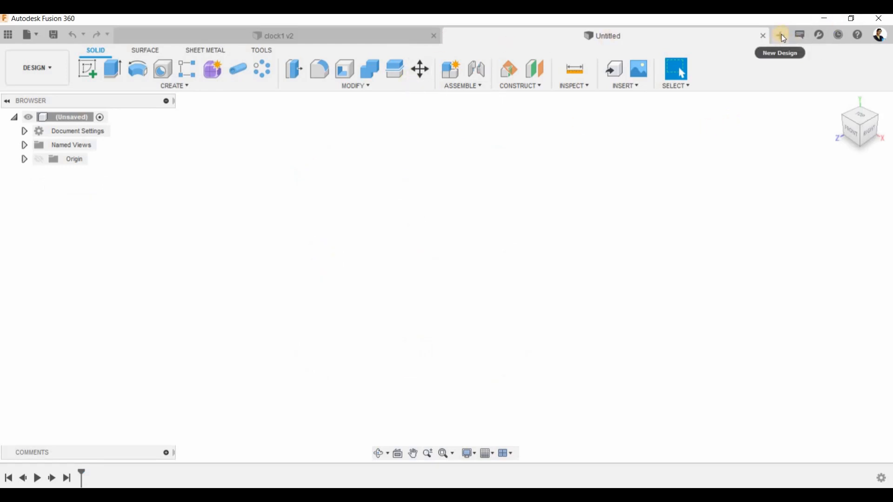
pyautogui.click(432, 38)
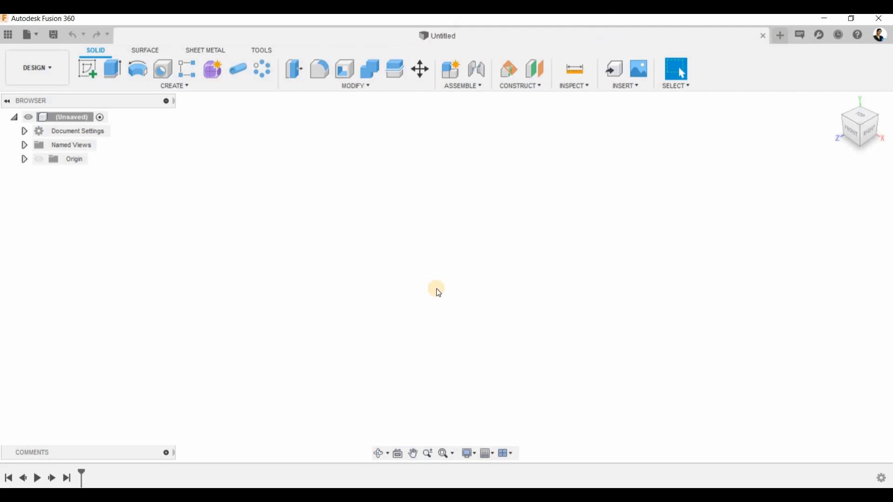
pyautogui.click(87, 69)
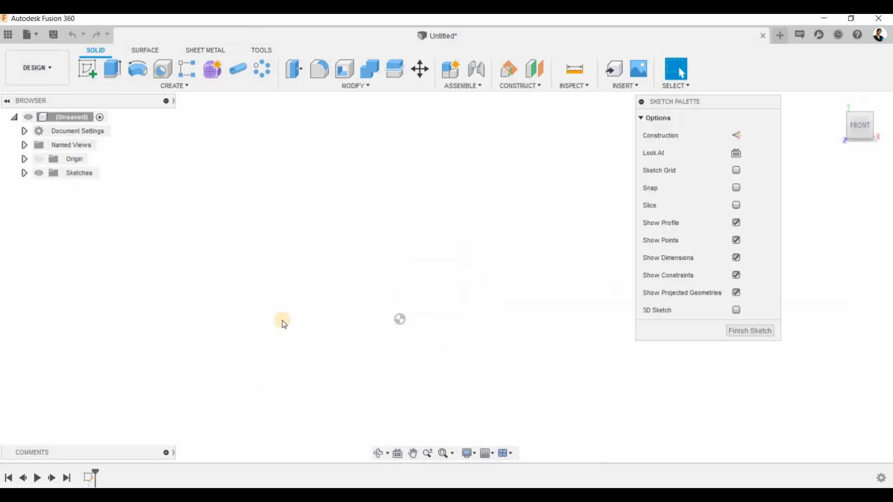
pyautogui.moveTo(340, 320)
pyautogui.mouseDown(button='middle')
pyautogui.moveTo(373, 247)
pyautogui.moveTo(328, 326)
pyautogui.mouseUp(button='middle')
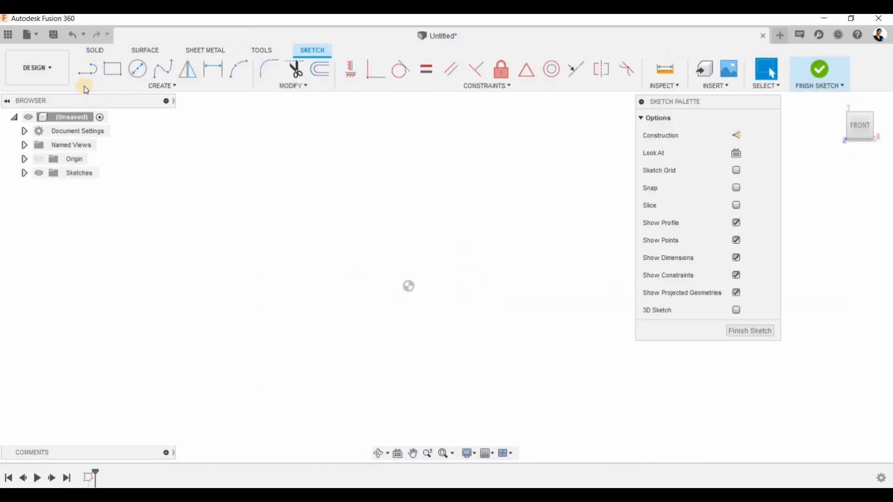
# Sketch a 2-point rectangle about 88 mm wide and 66 mm high from the origin, and delete it
pyautogui.click(119, 87)
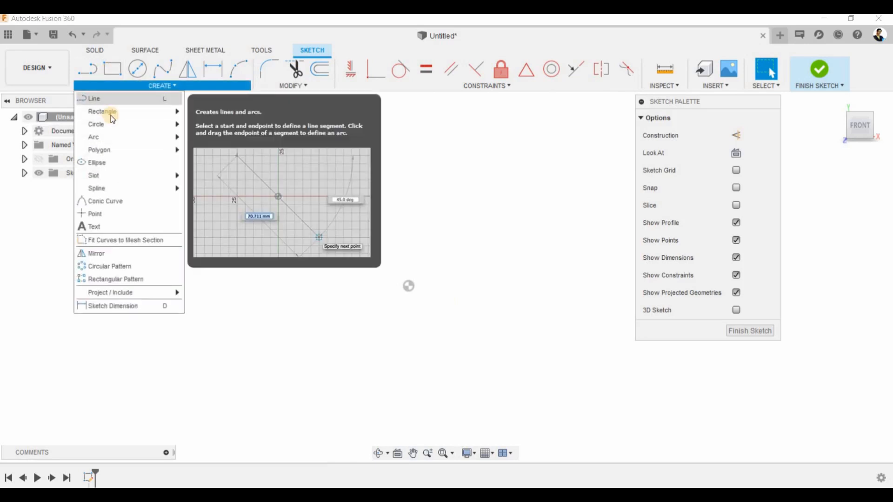
pyautogui.moveTo(111, 116)
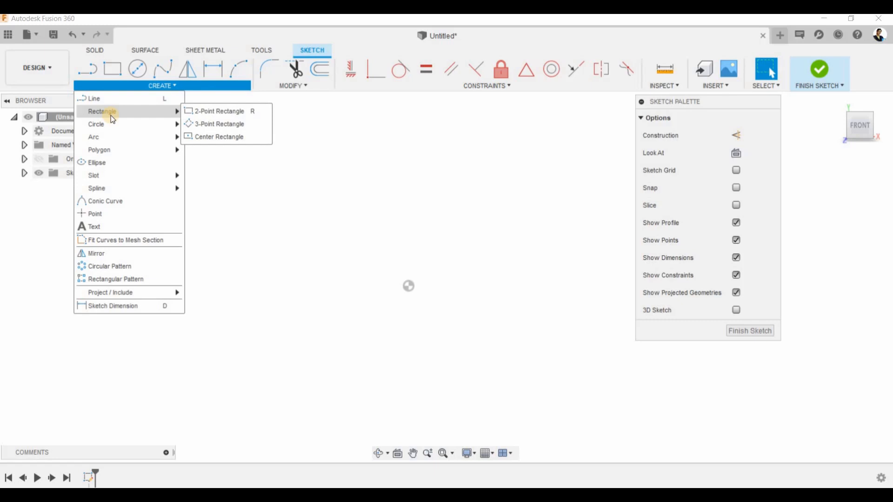
pyautogui.click(220, 114)
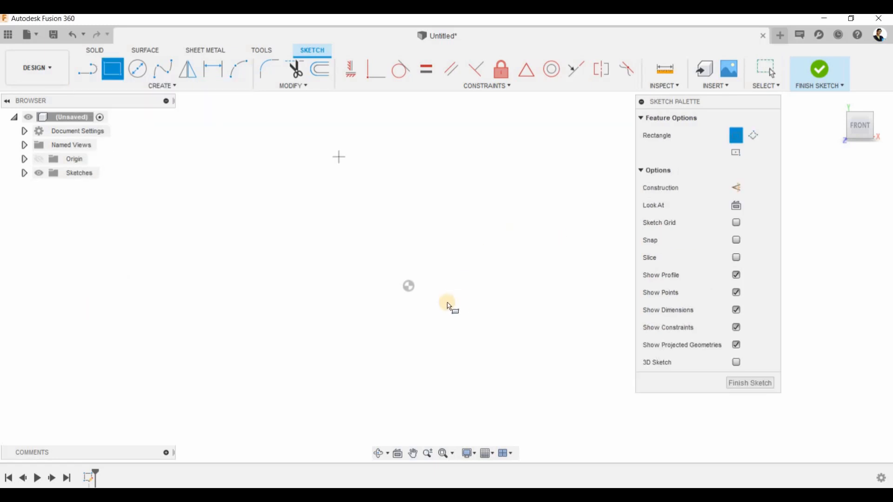
pyautogui.click(407, 286)
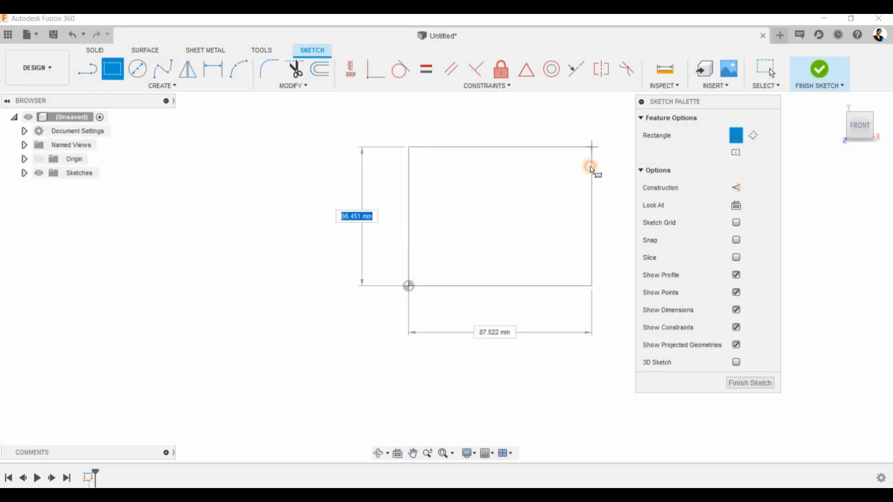
pyautogui.click(592, 148)
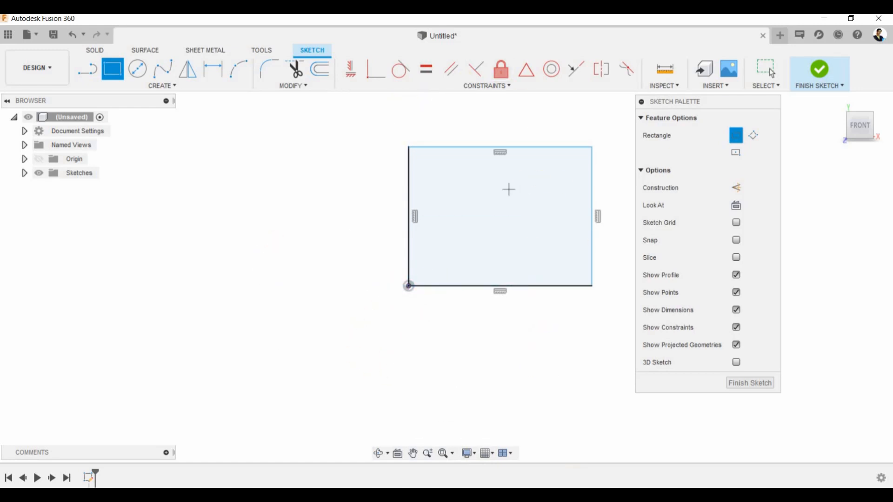
pyautogui.rightClick(342, 170)
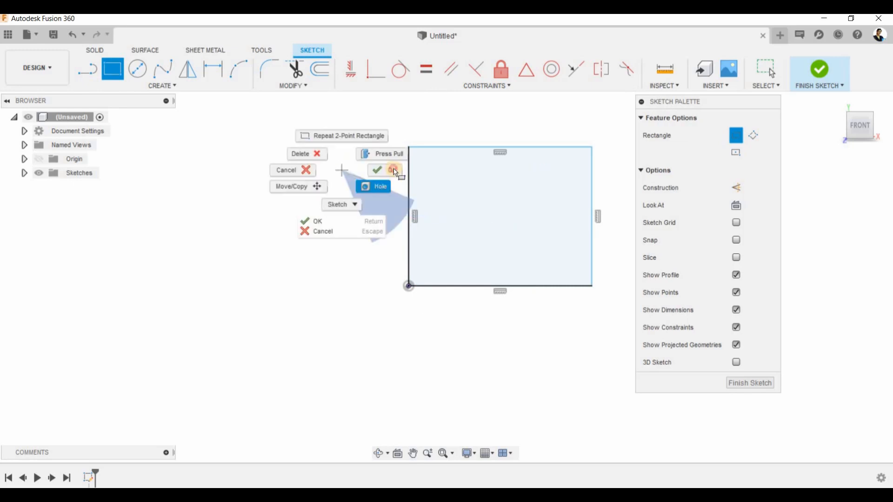
pyautogui.click(393, 172)
pyautogui.moveTo(368, 98); pyautogui.dragTo(612, 372)
pyautogui.press('Delete')
# Sketch a center rectangle on the origin, 120 mm wide and 120 mm high
pyautogui.click(158, 89)
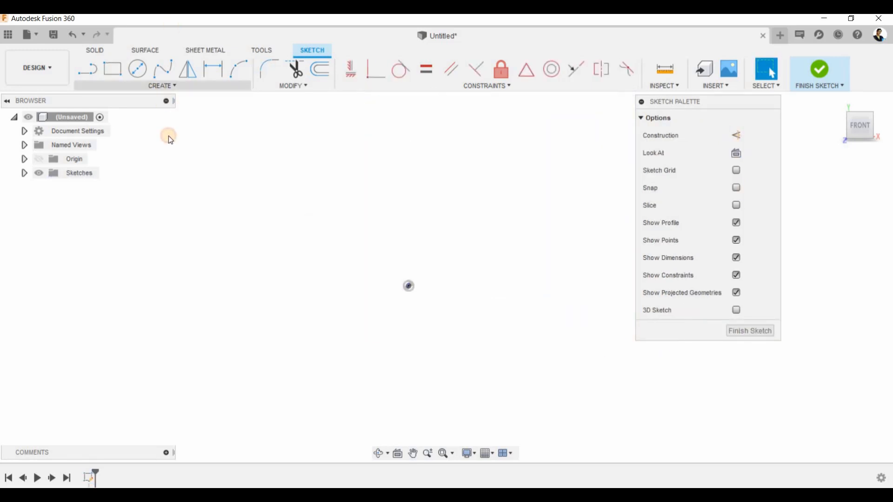
pyautogui.click(169, 113)
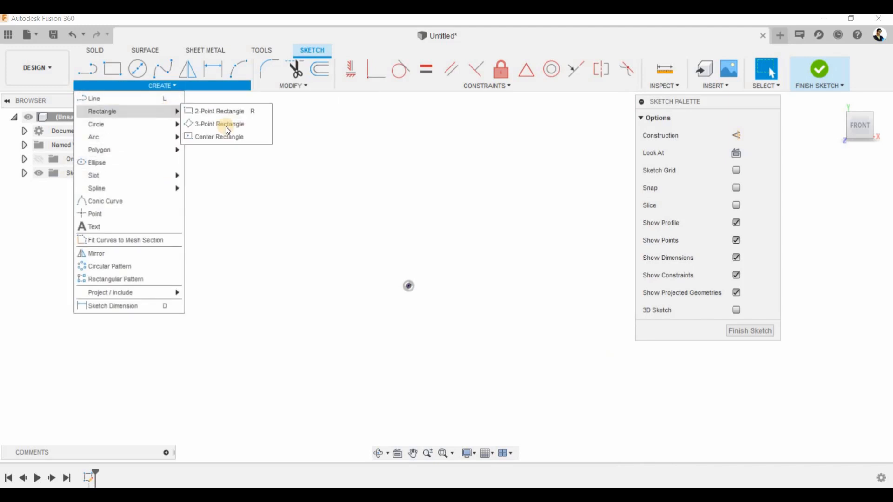
pyautogui.click(209, 138)
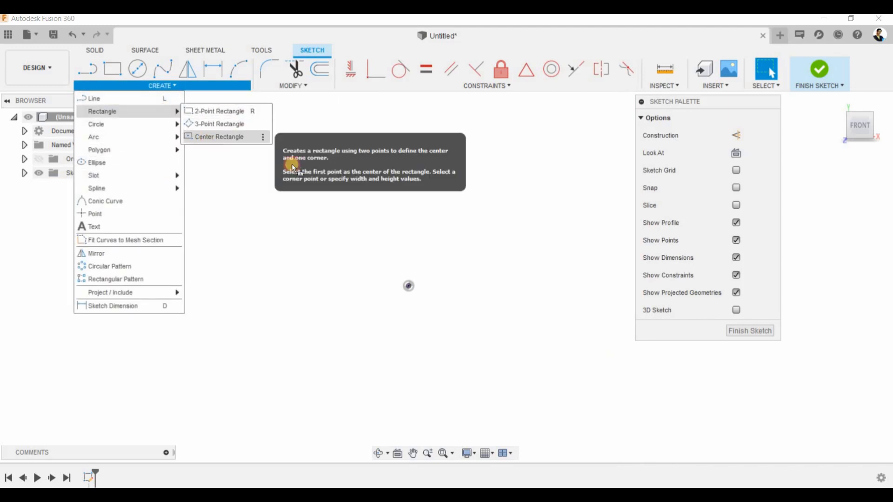
pyautogui.click(409, 287)
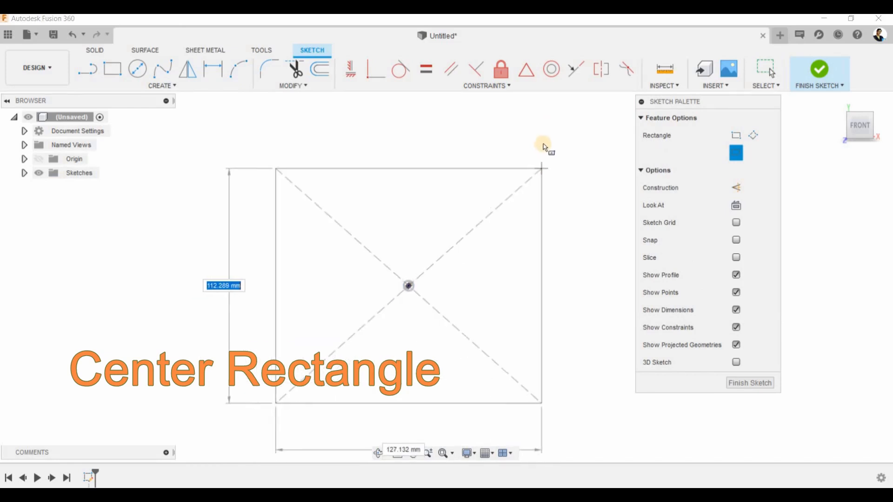
pyautogui.moveTo(539, 180); pyautogui.dragTo(551, 150, button='middle')
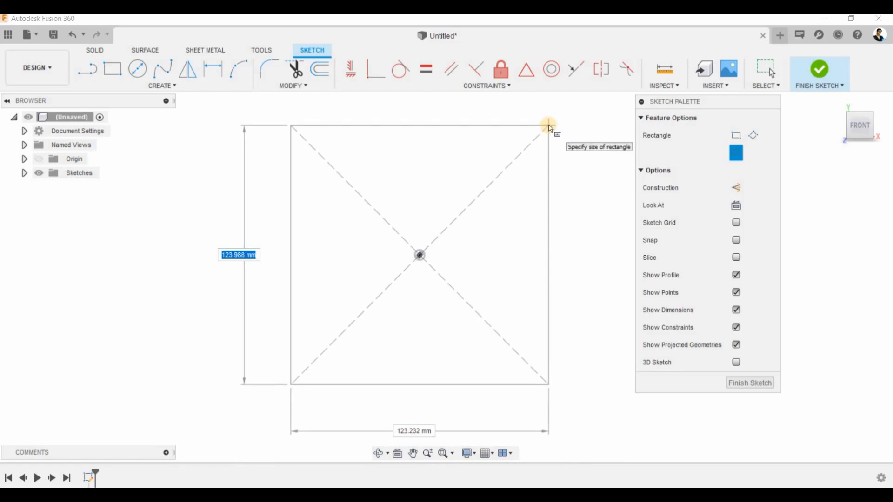
pyautogui.press('Tab')
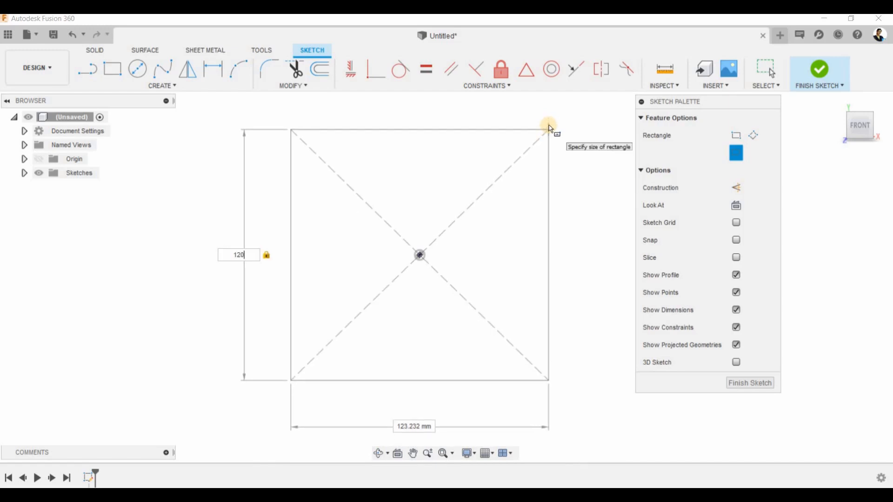
pyautogui.press('Tab')
pyautogui.write('120')
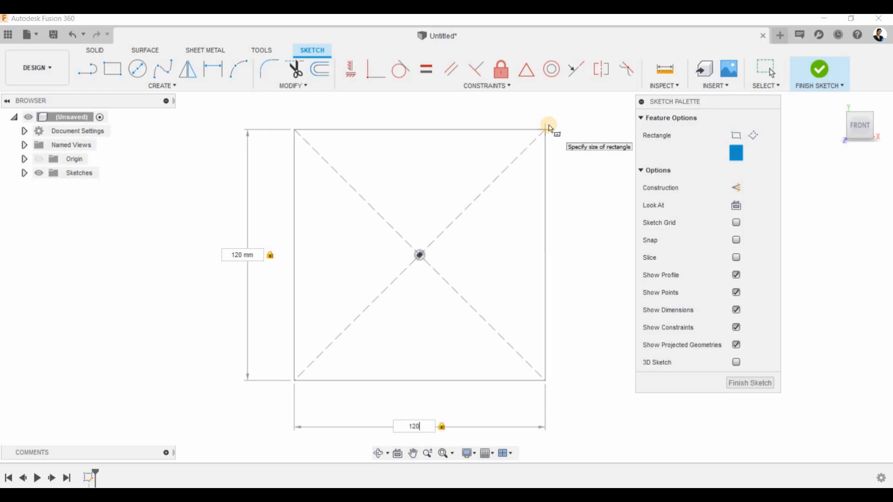
pyautogui.press('Return')
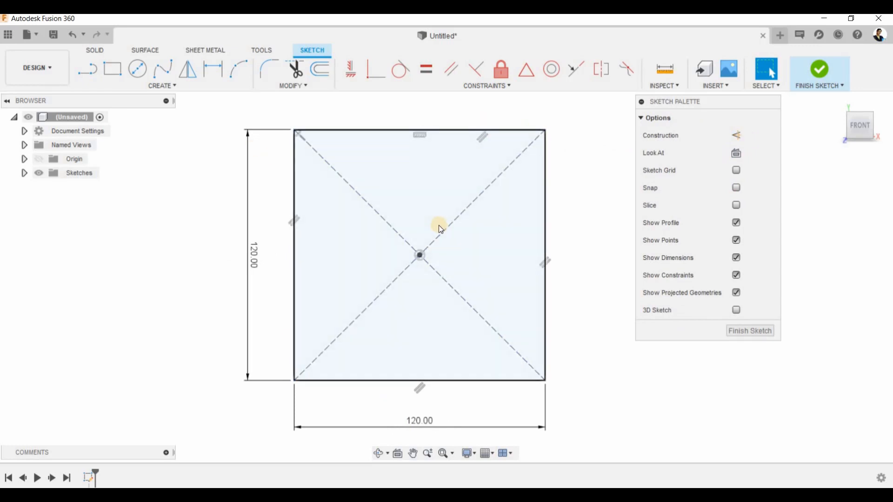
# Fillet the square's upper-left corner with a 30 mm radius
pyautogui.click(270, 68)
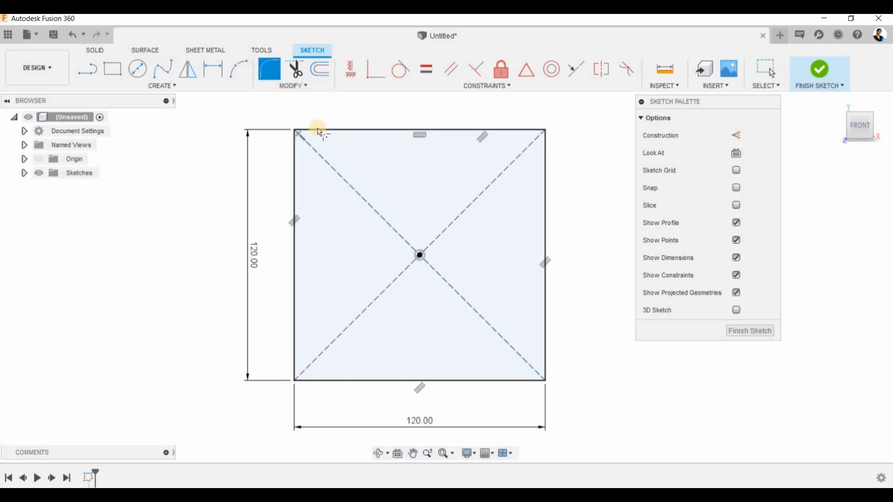
pyautogui.scroll(5, 286, 123)
pyautogui.click(293, 87)
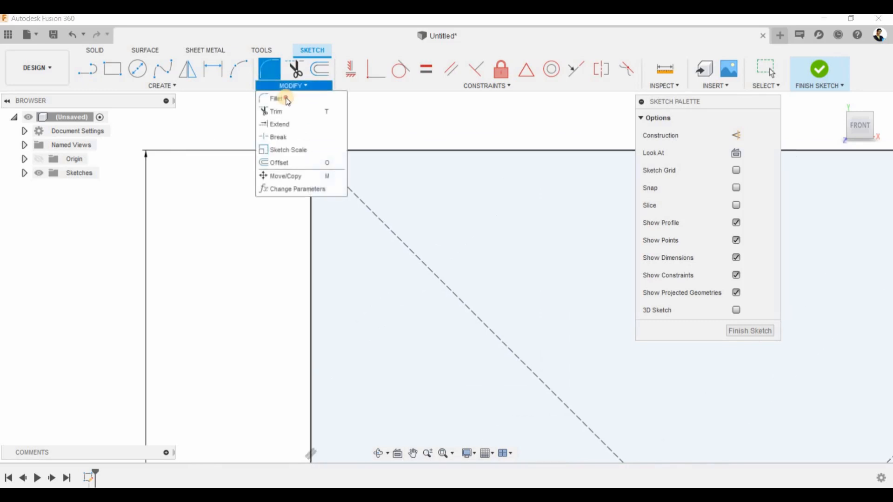
pyautogui.click(281, 98)
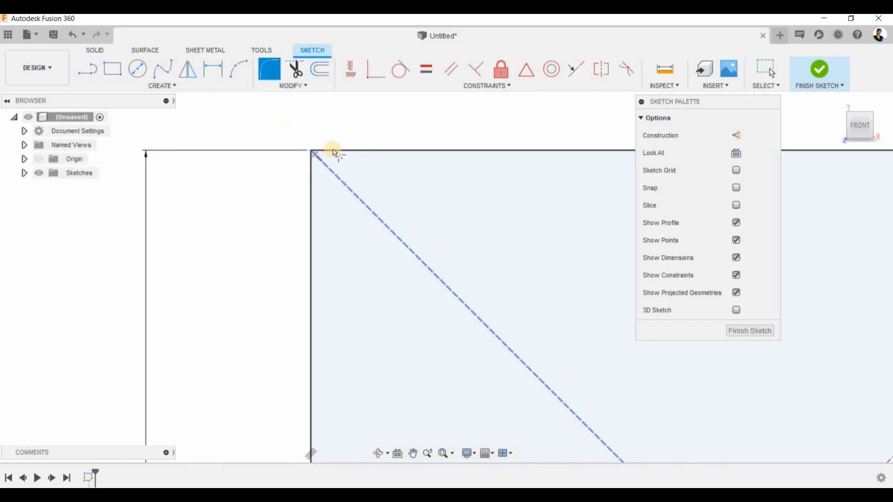
pyautogui.click(332, 151)
pyautogui.click(310, 173)
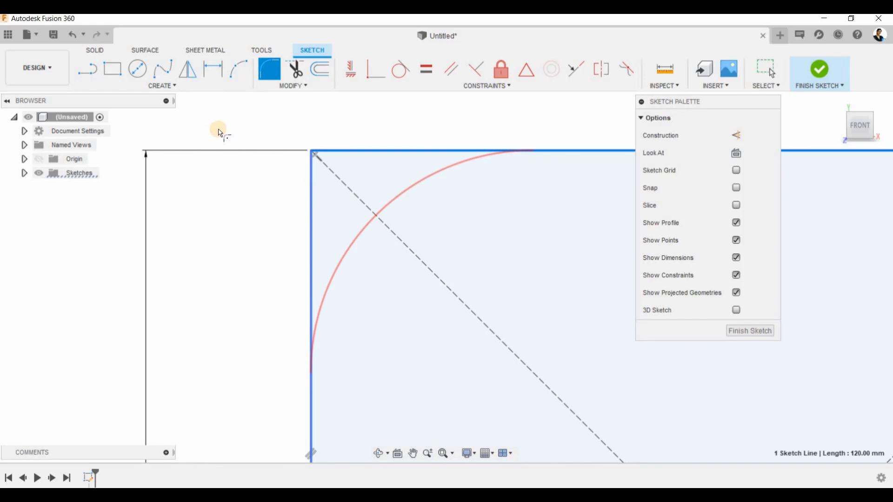
pyautogui.scroll(-5, 217, 131)
# Fillet the remaining three corners of the square with the same 30 mm radius
pyautogui.click(423, 180)
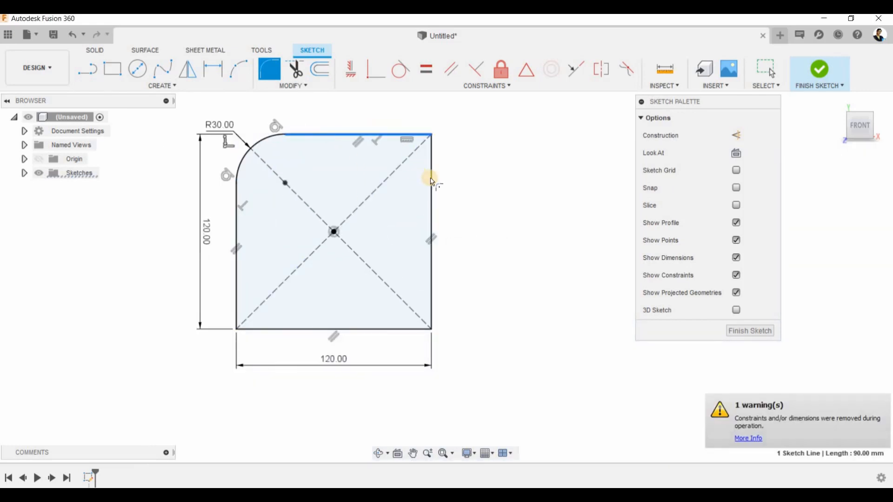
pyautogui.click(431, 286)
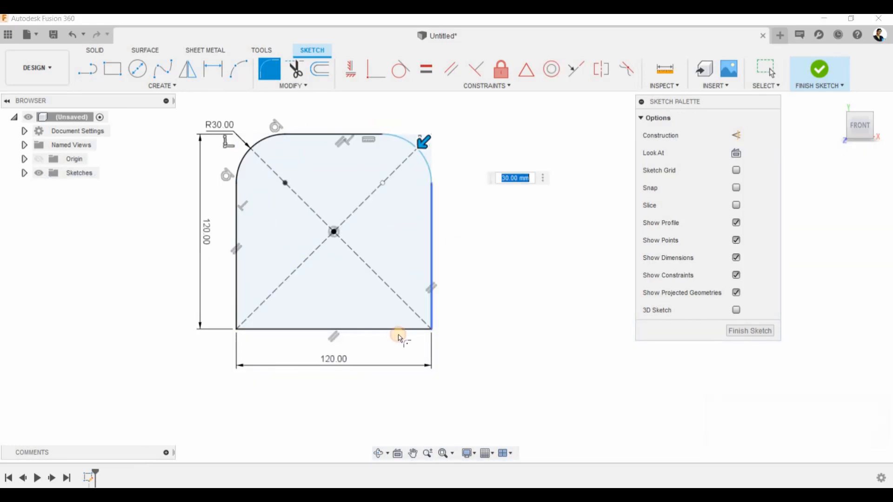
pyautogui.click(273, 321)
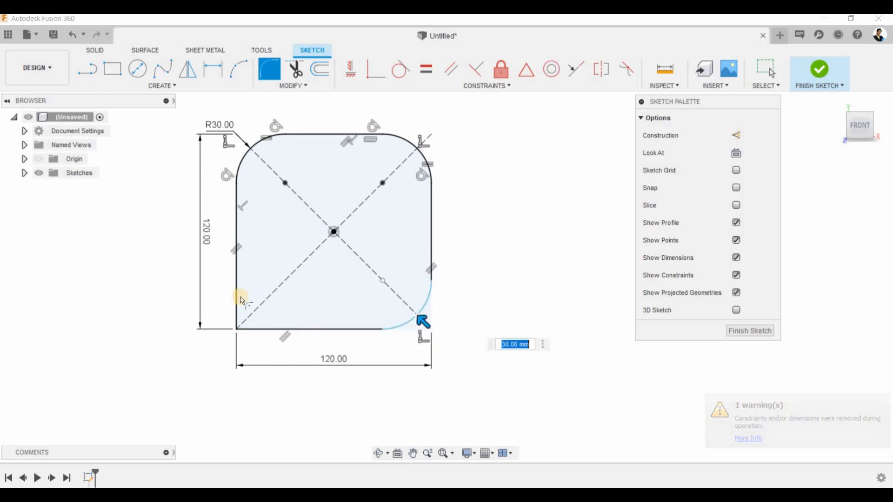
pyautogui.click(236, 294)
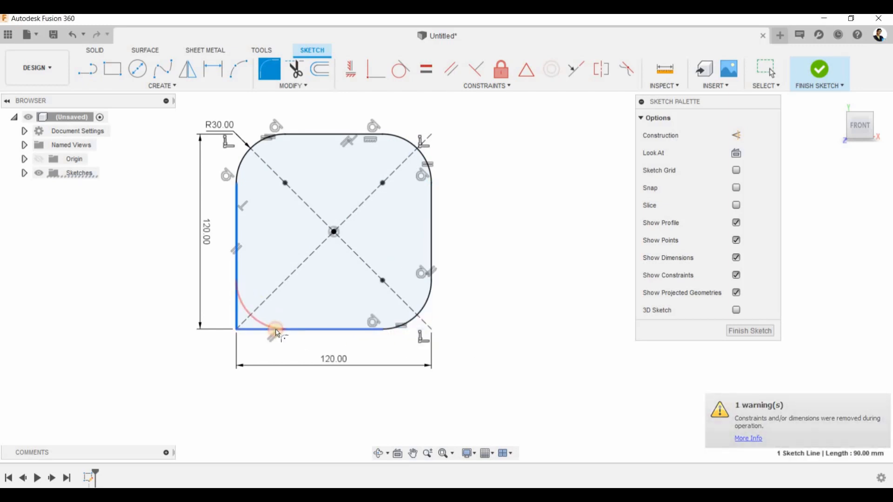
pyautogui.click(275, 330)
pyautogui.rightClick(291, 225)
pyautogui.click(337, 226)
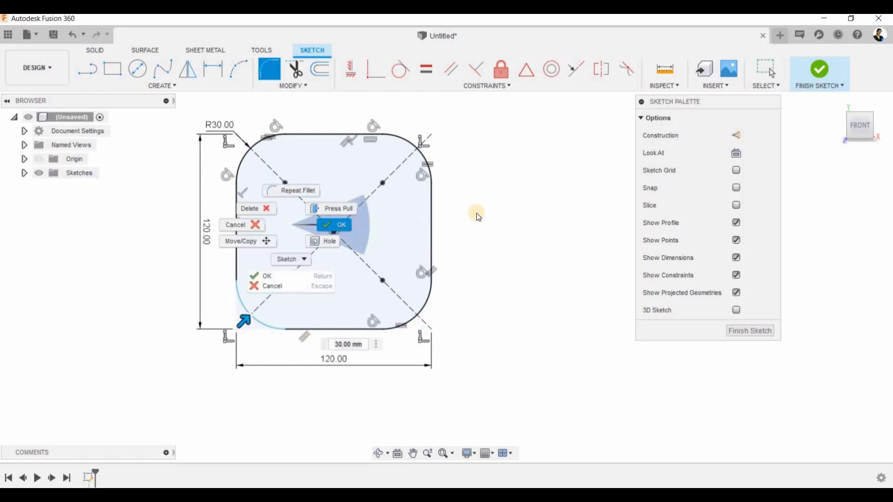
pyautogui.click(427, 166)
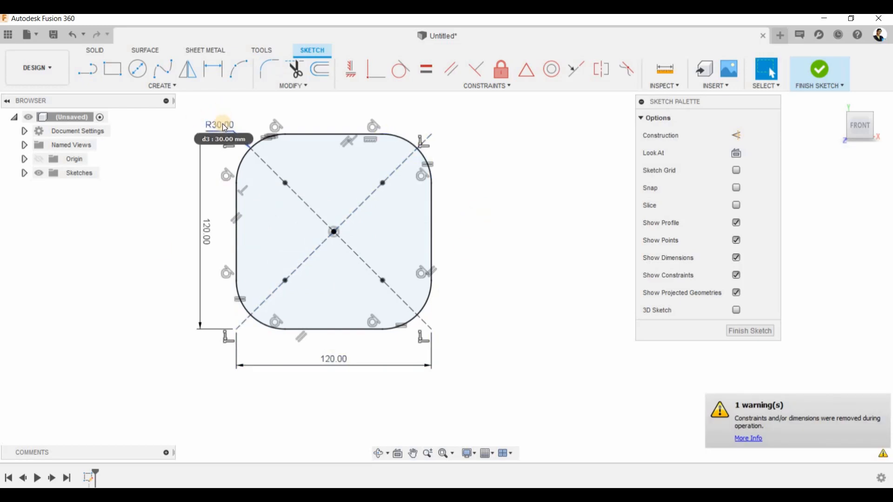
pyautogui.click(246, 300)
pyautogui.click(242, 302)
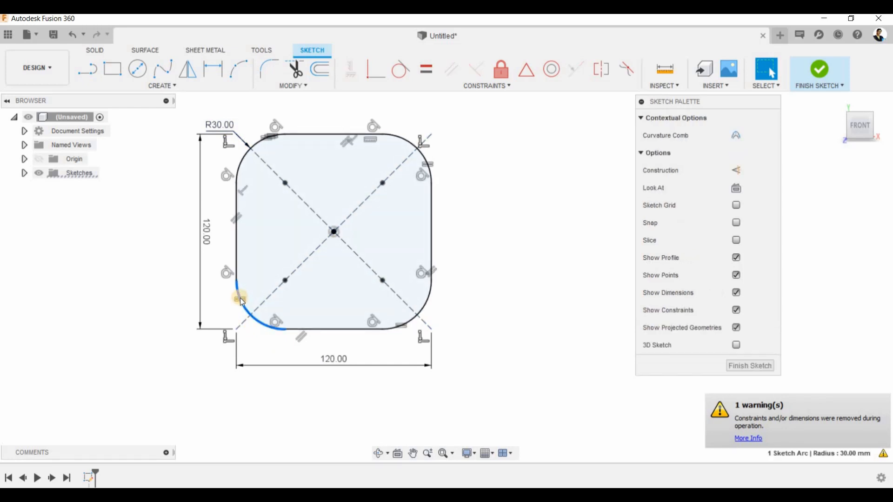
pyautogui.press('Escape')
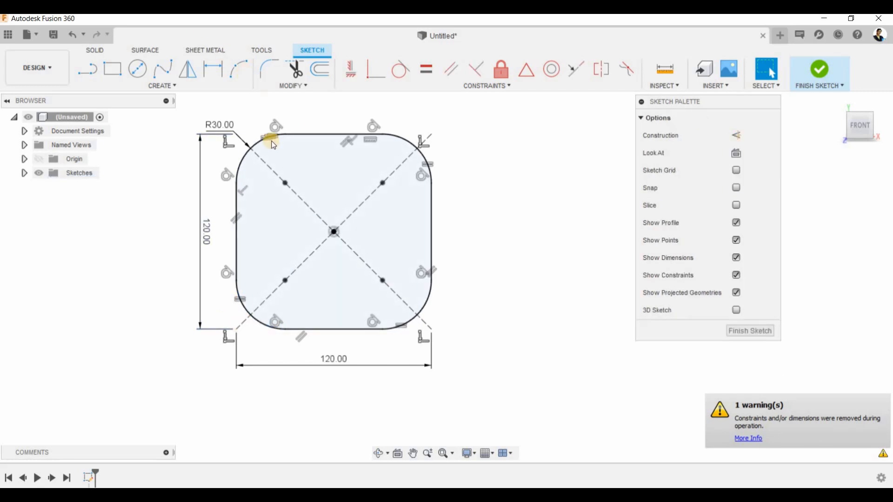
# Set the radius dimension of the corner fillets to 20 mm
pyautogui.doubleClick(211, 122)
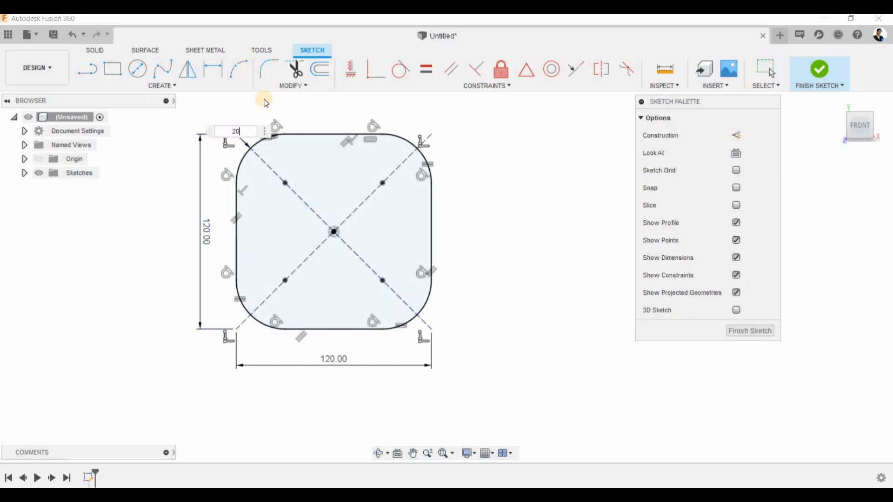
pyautogui.press('Return')
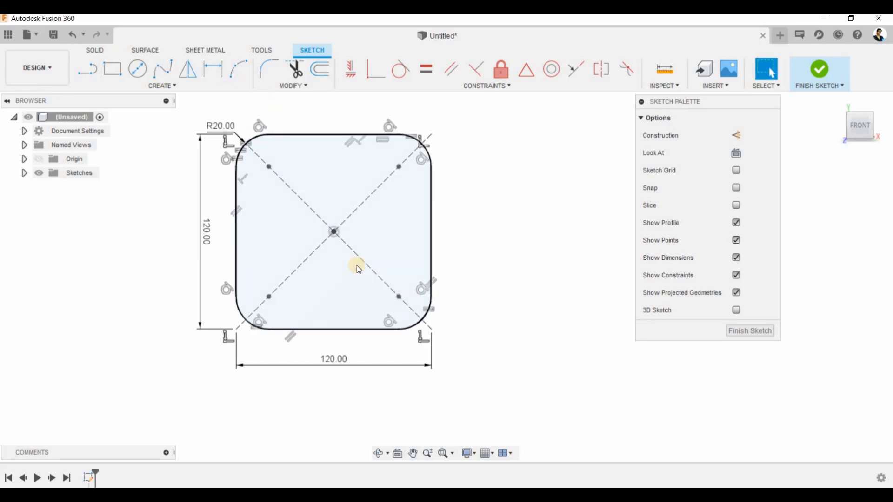
pyautogui.moveTo(292, 268); pyautogui.dragTo(376, 286, button='middle')
pyautogui.click(517, 263)
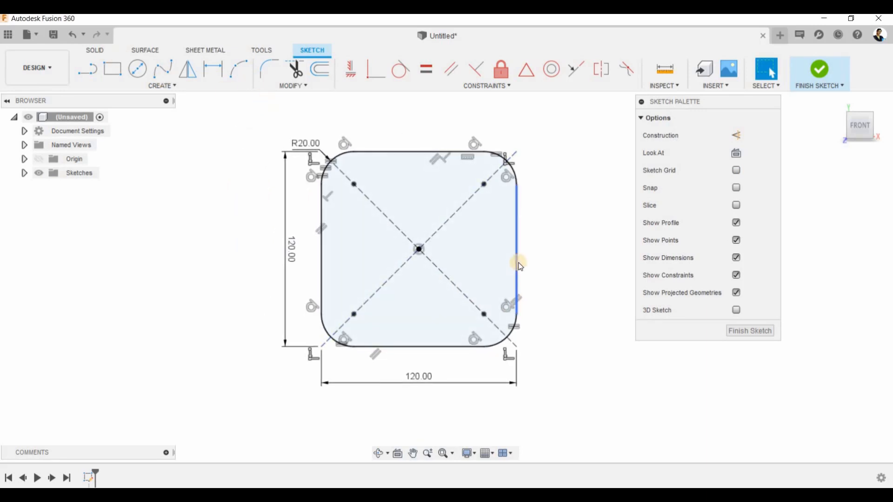
pyautogui.click(289, 132)
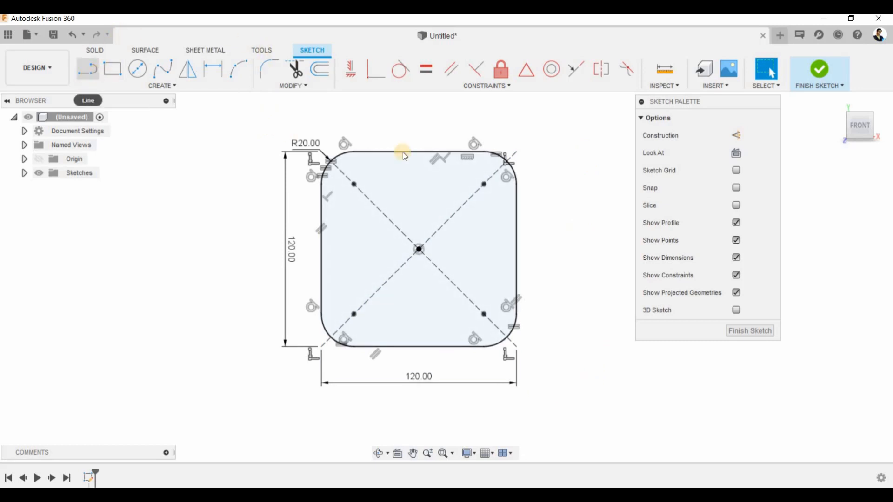
pyautogui.click(155, 87)
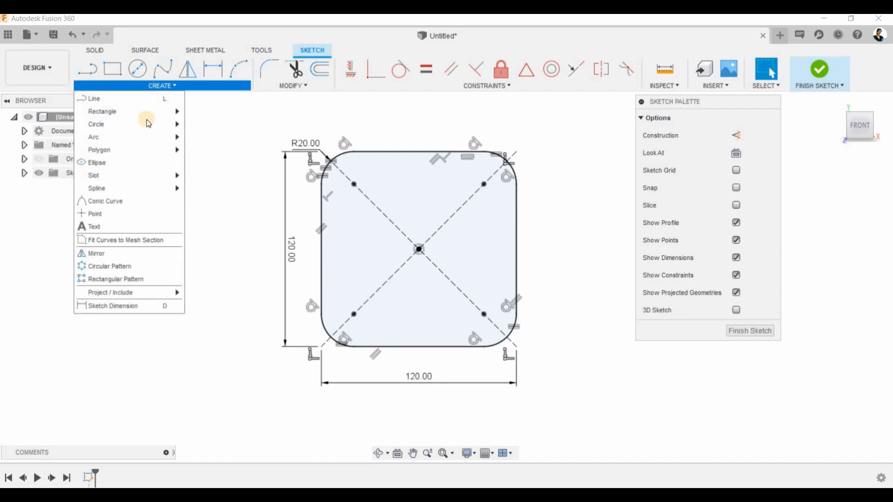
pyautogui.moveTo(146, 124)
pyautogui.click(241, 129)
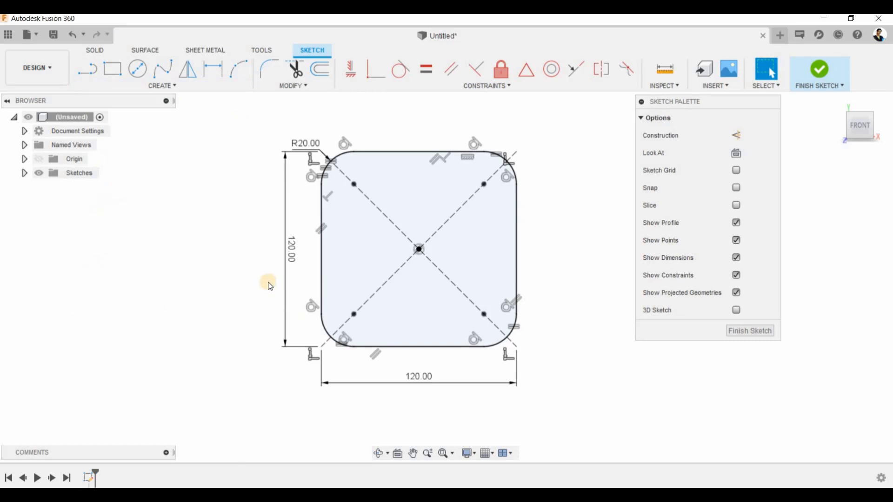
# Save the rounded-square design as clock2 in the 2d sketches folder
pyautogui.click(53, 35)
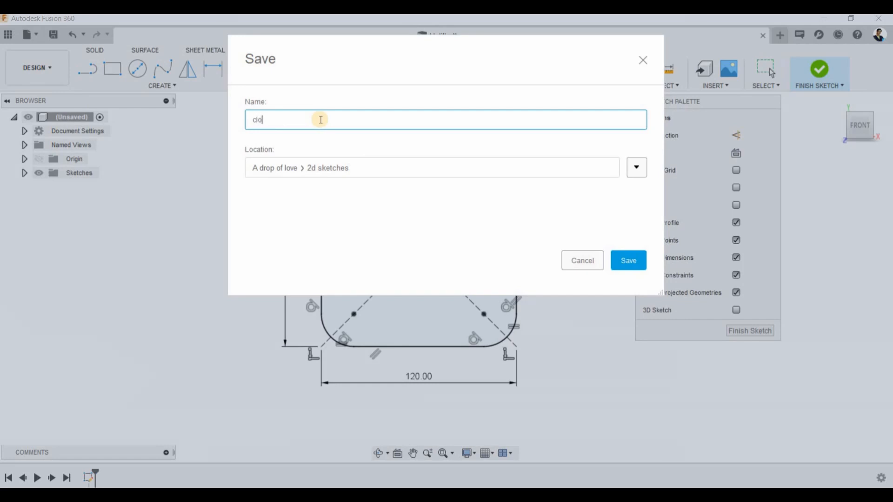
pyautogui.write('clock2')
pyautogui.press('Return')
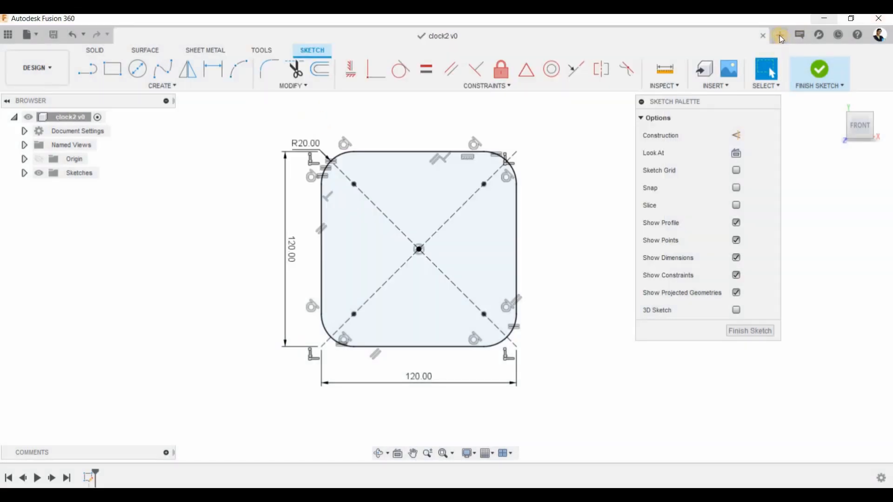
# Open a new empty design and close the clock2 design
pyautogui.click(780, 35)
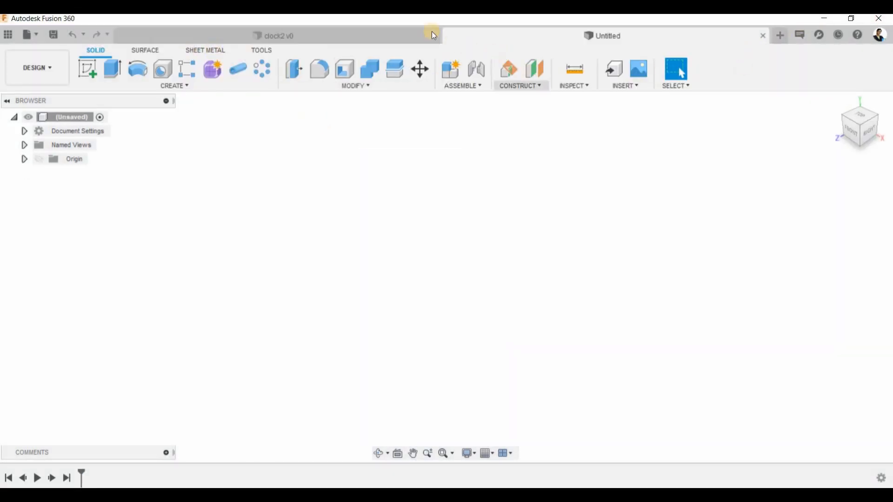
pyautogui.click(434, 39)
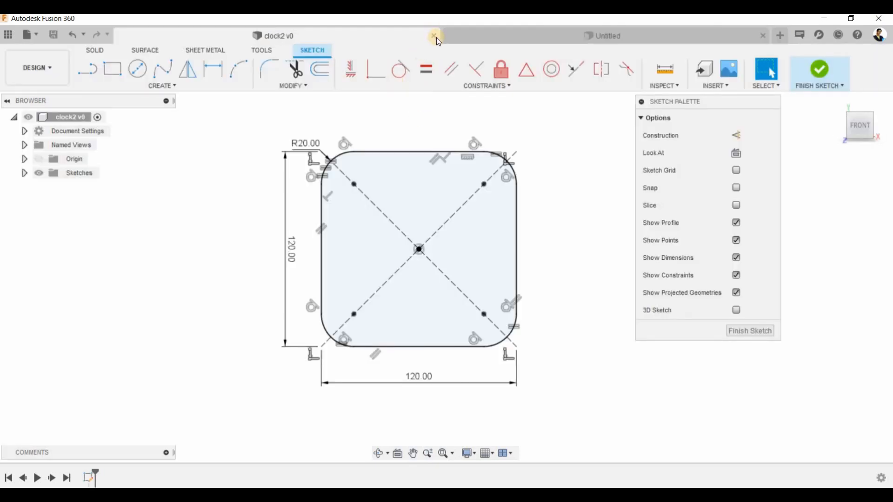
pyautogui.click(433, 36)
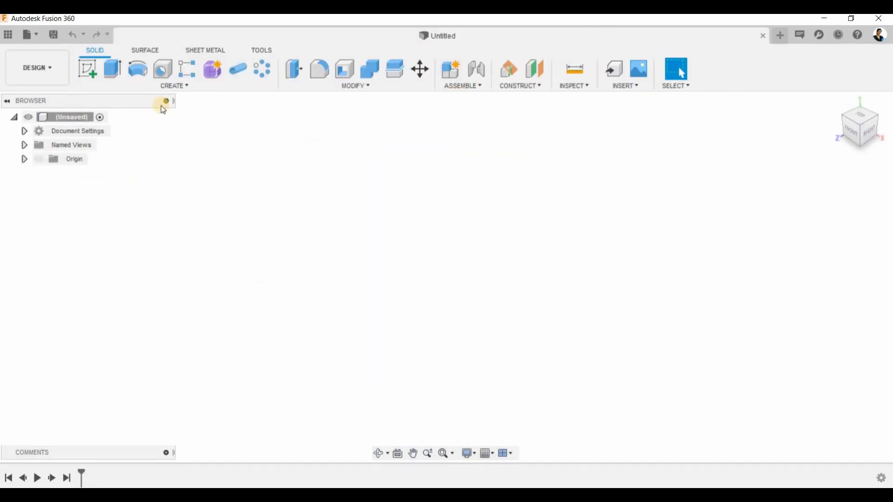
# Start a new sketch on the front (XY) plane
pyautogui.click(167, 88)
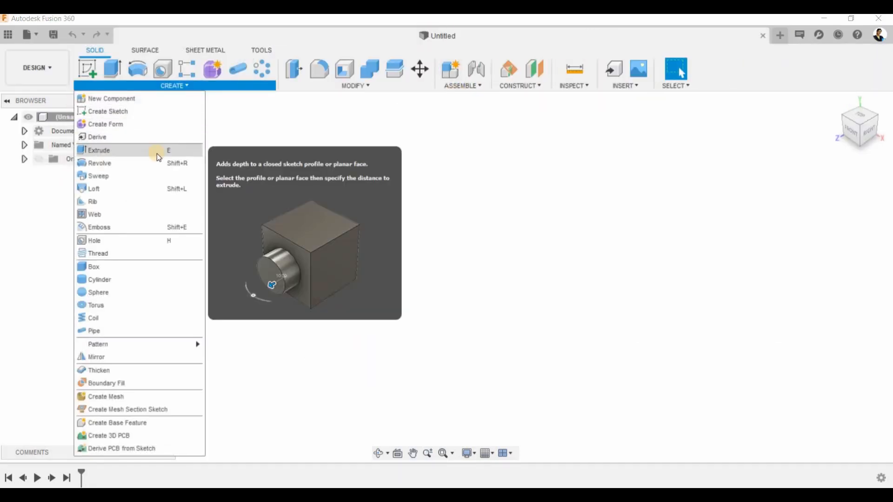
pyautogui.click(148, 113)
pyautogui.click(464, 262)
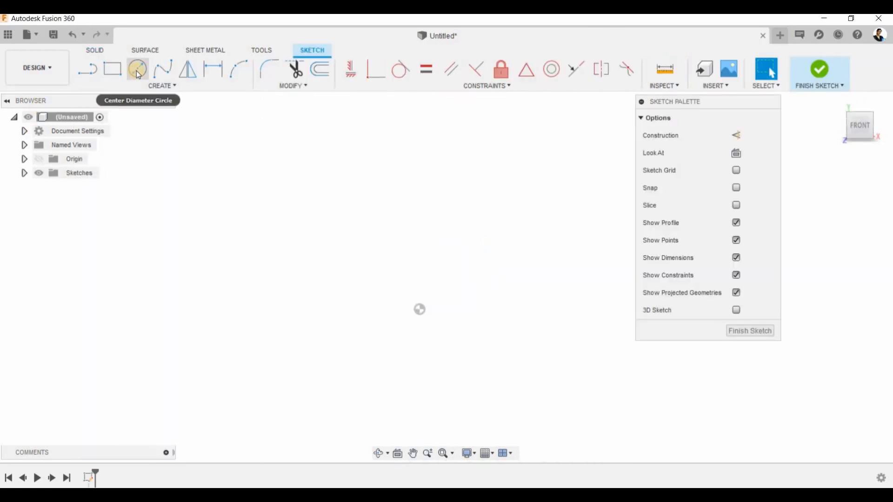
# Sketch a center diameter circle about 49 mm across, centred slightly beside the origin, and leave the circle command
pyautogui.click(161, 85)
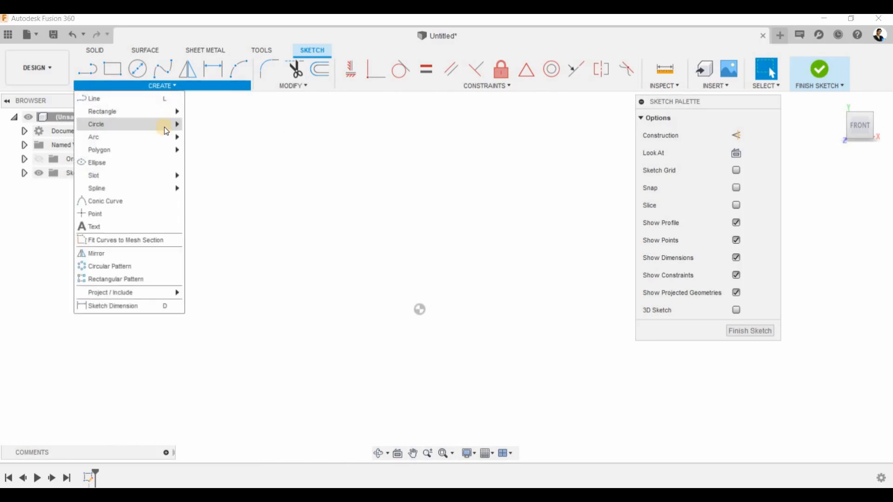
pyautogui.moveTo(166, 129)
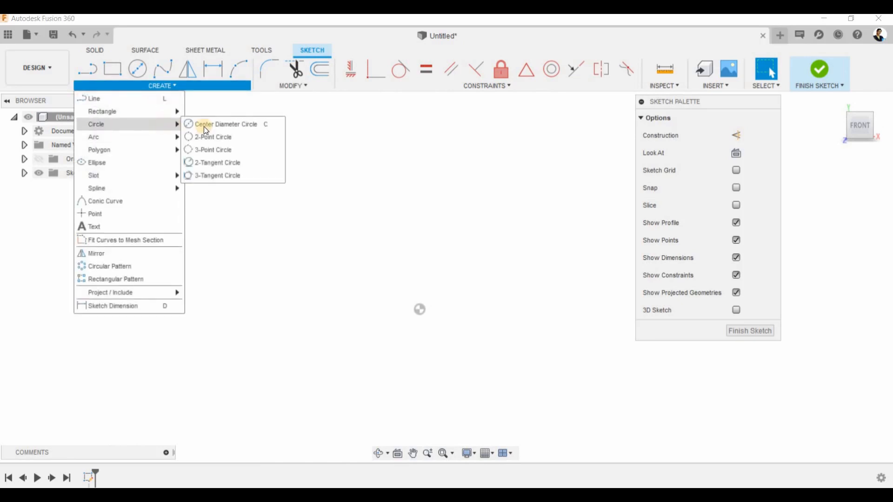
pyautogui.click(232, 130)
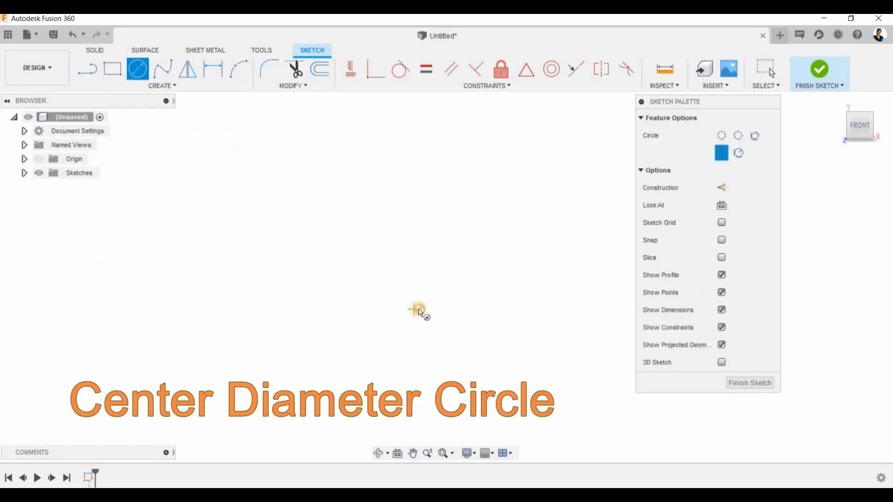
pyautogui.click(417, 309)
pyautogui.rightClick(457, 259)
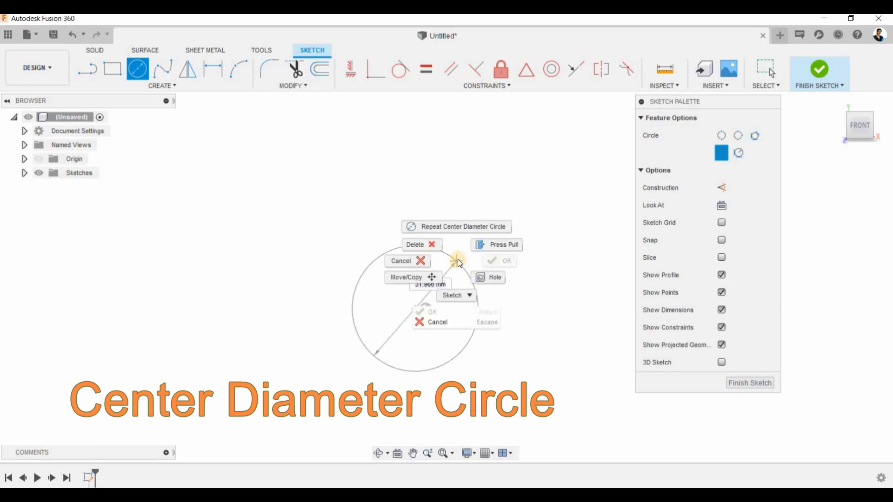
pyautogui.click(457, 274)
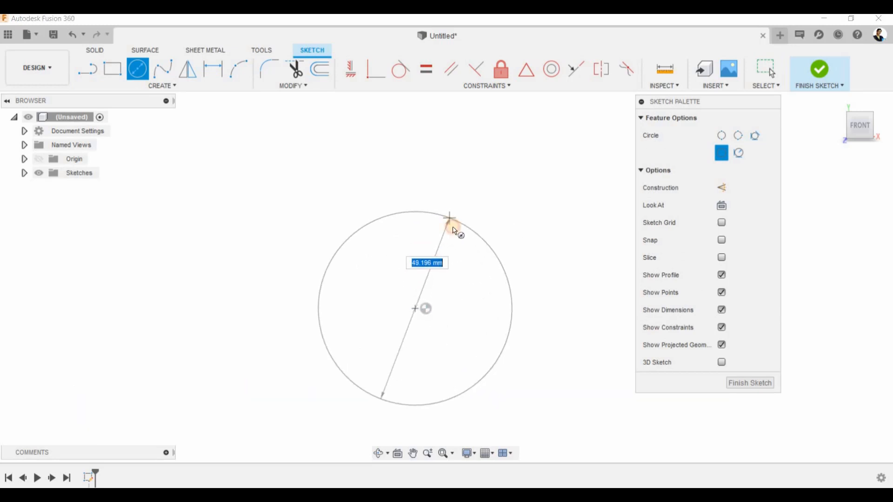
pyautogui.click(454, 228)
pyautogui.rightClick(522, 296)
pyautogui.click(435, 347)
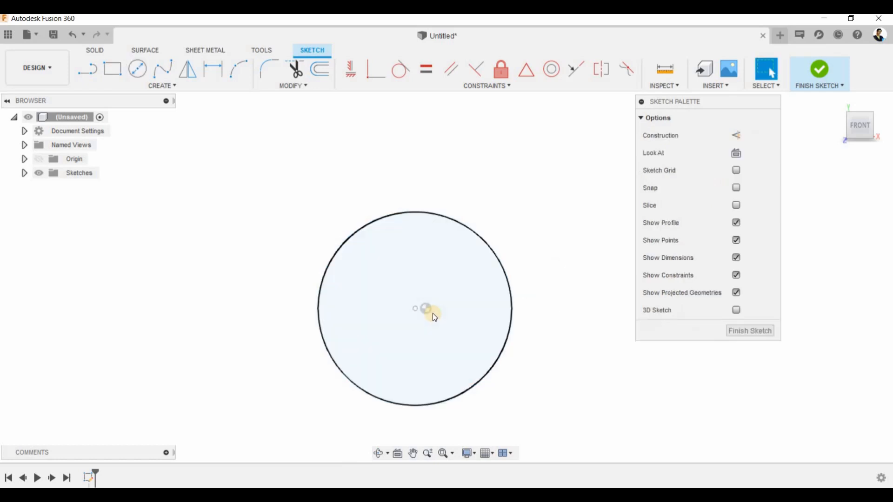
pyautogui.click(416, 309)
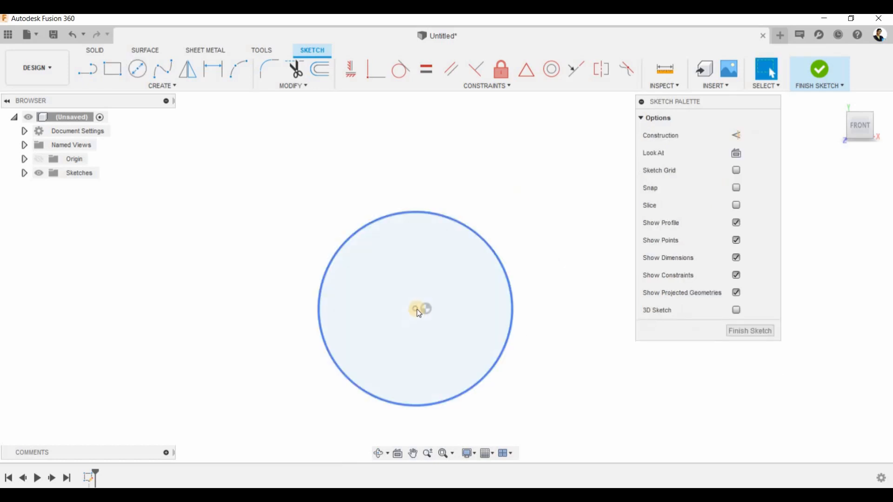
pyautogui.moveTo(415, 309)
pyautogui.mouseDown()
pyautogui.moveTo(498, 258)
pyautogui.moveTo(479, 381)
pyautogui.moveTo(371, 287)
pyautogui.mouseUp()
pyautogui.moveTo(492, 233); pyautogui.dragTo(492, 233)
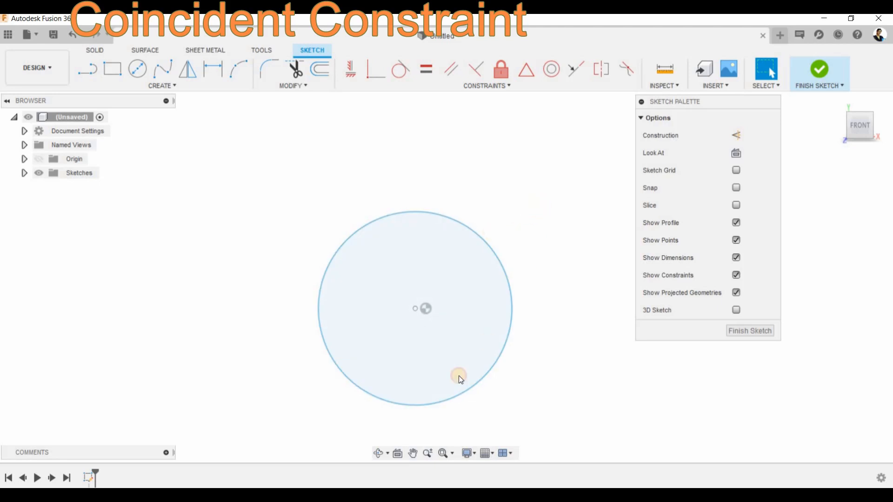
pyautogui.click(415, 307)
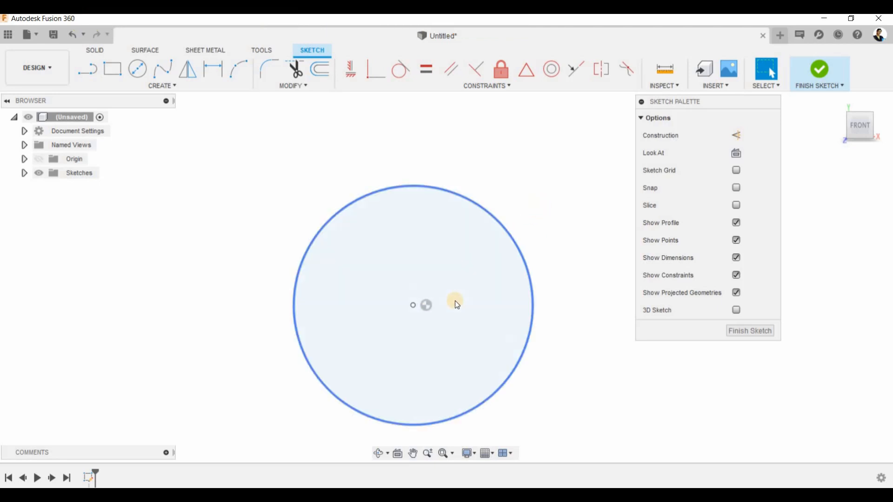
pyautogui.click(425, 305)
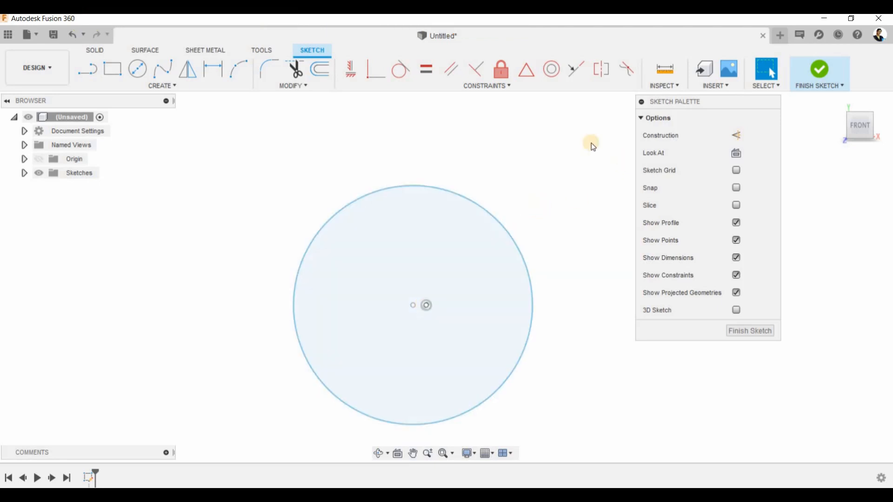
# Apply a Coincident constraint between the circle's centre point and the sketch origin
pyautogui.click(479, 85)
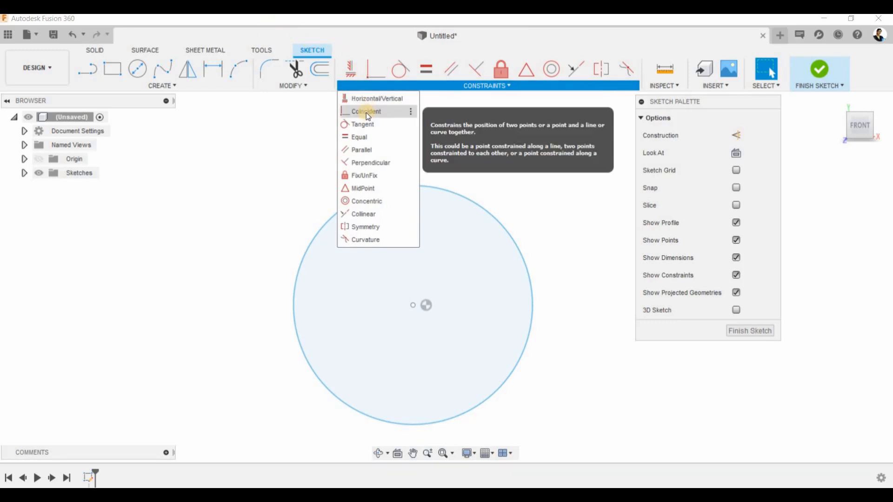
pyautogui.click(365, 114)
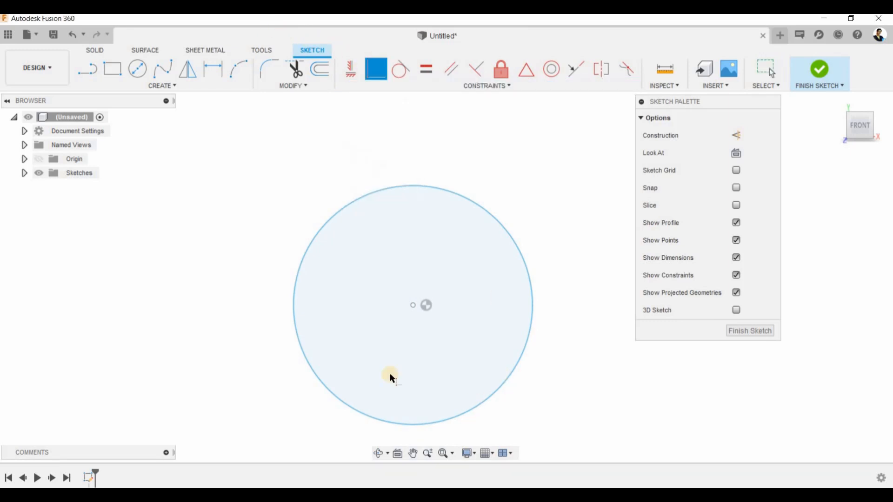
pyautogui.click(413, 305)
pyautogui.click(426, 306)
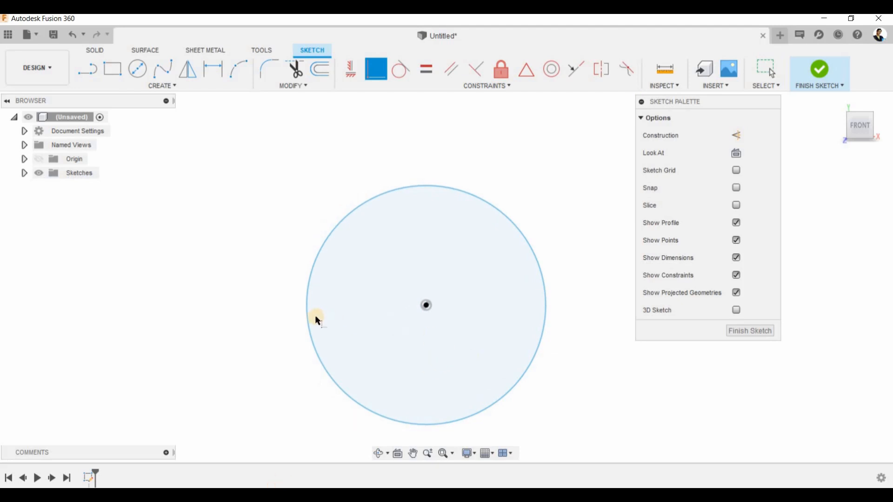
pyautogui.rightClick(460, 251)
pyautogui.click(522, 163)
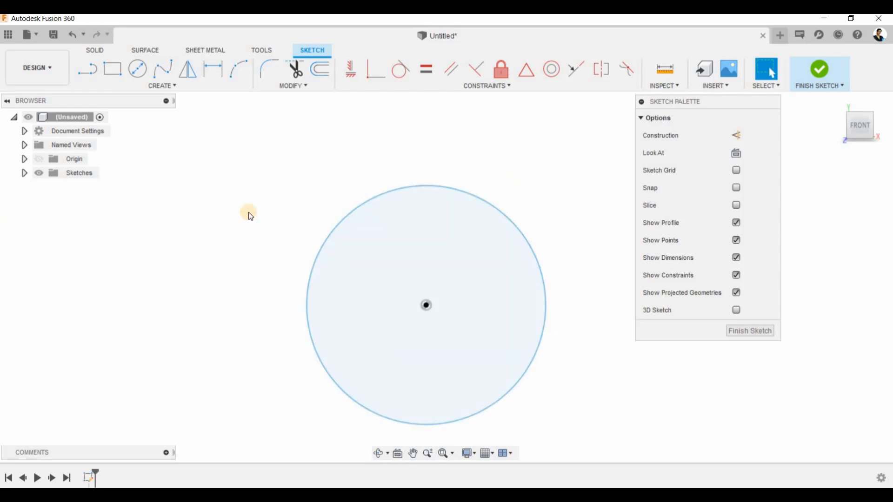
# Dimension the circle's diameter as 120 mm, placing the dimension above the circle
pyautogui.scroll(-2, 243, 227)
pyautogui.click(215, 71)
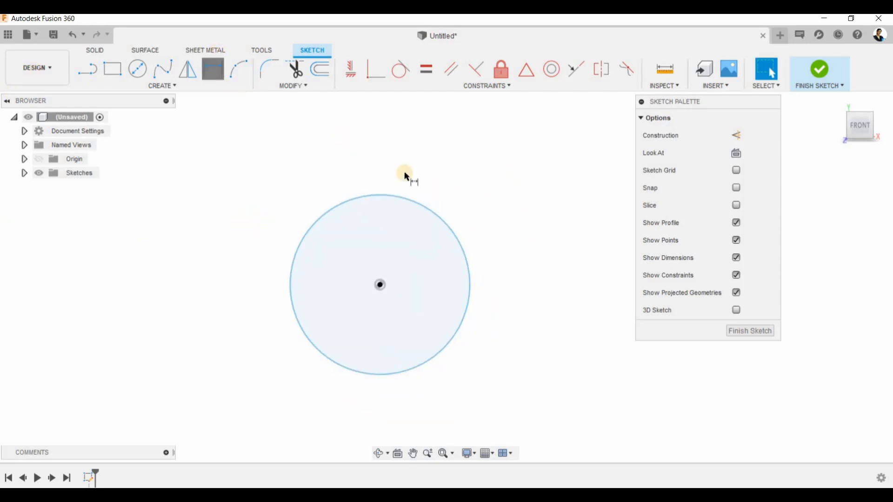
pyautogui.click(405, 199)
pyautogui.click(428, 149)
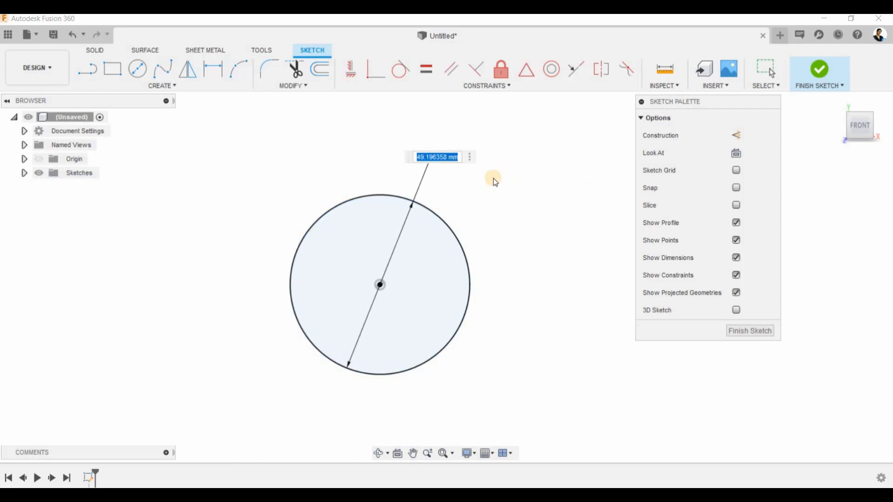
pyautogui.write('120')
pyautogui.press('Return')
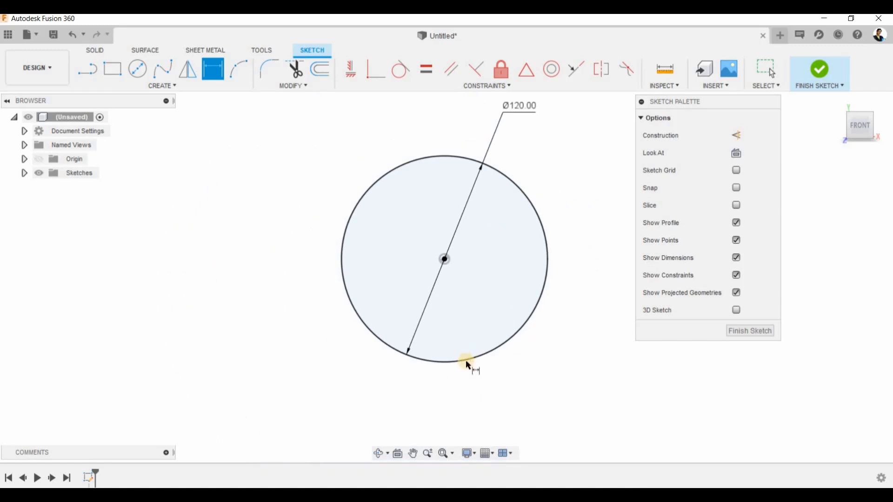
pyautogui.moveTo(484, 298); pyautogui.dragTo(446, 341, button='middle')
pyautogui.scroll(-1, 447, 340)
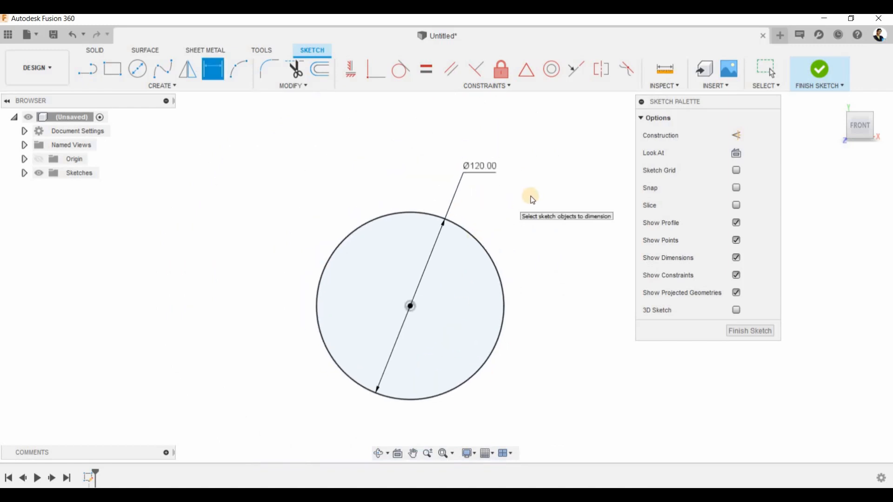
pyautogui.rightClick(530, 196)
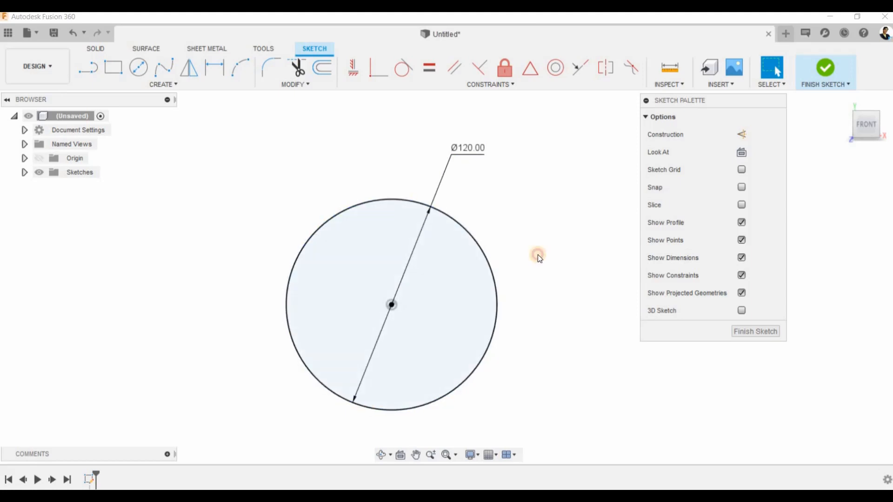
# Sketch a small 2-Point Circle just inside the upper edge of the 120 mm circle
pyautogui.click(157, 88)
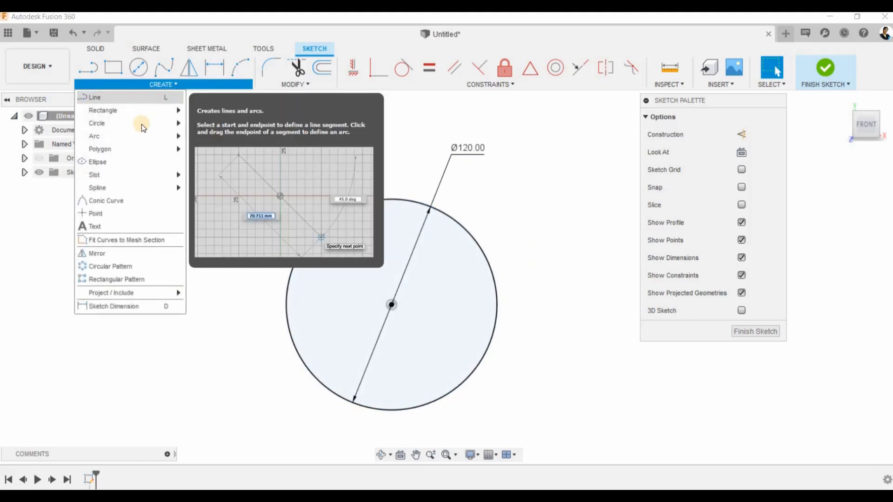
pyautogui.moveTo(147, 124)
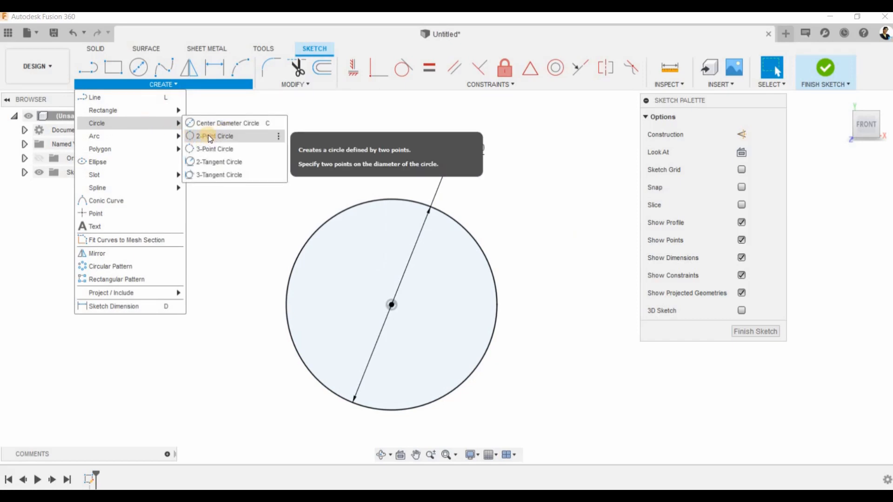
pyautogui.click(372, 218)
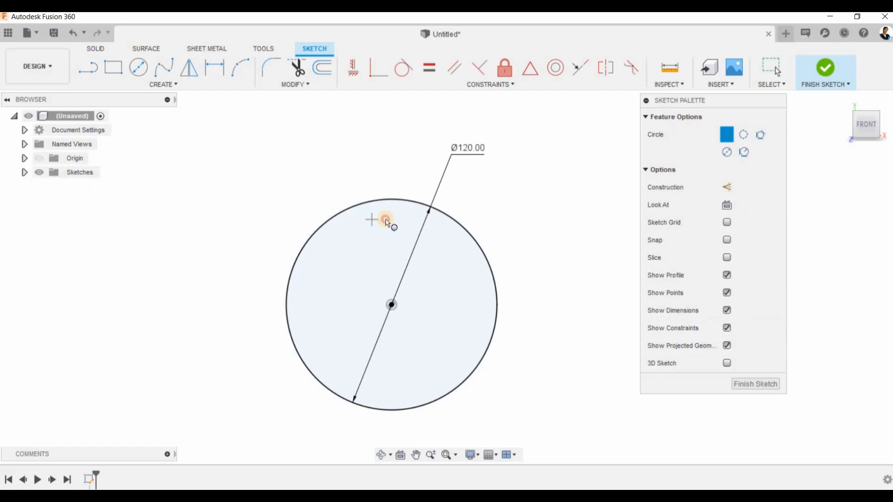
pyautogui.click(416, 218)
pyautogui.rightClick(418, 152)
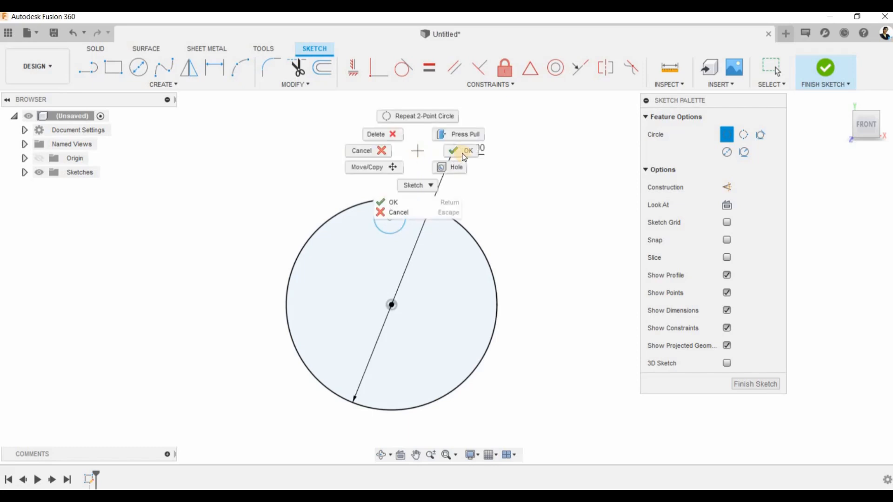
pyautogui.click(490, 170)
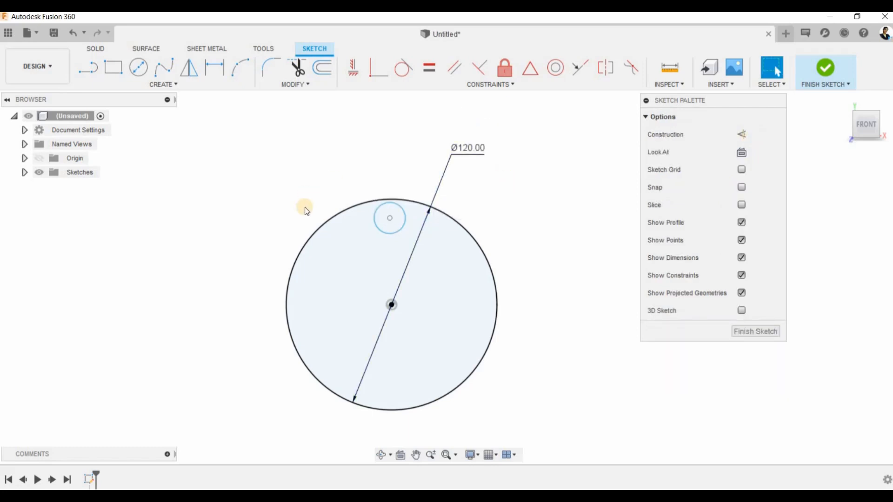
# Sketch a 3-Point Circle about 17 mm across just inside the right-hand edge of the 120 mm circle
pyautogui.click(161, 85)
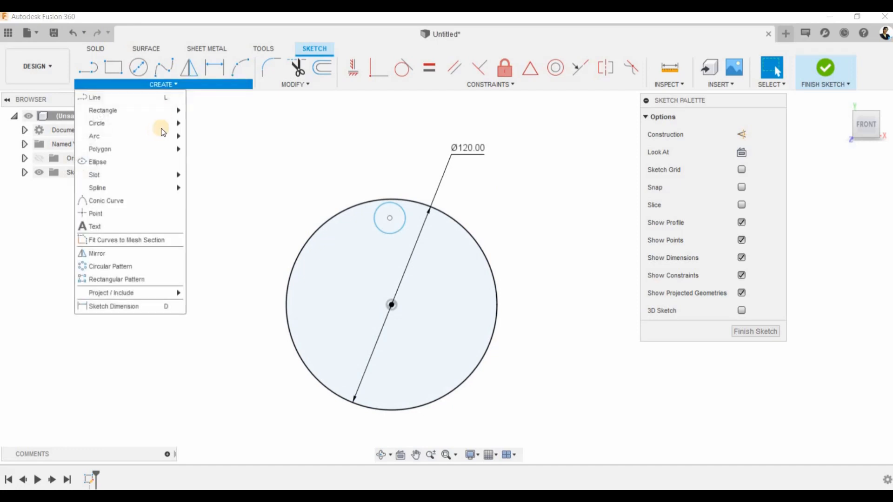
pyautogui.moveTo(151, 122)
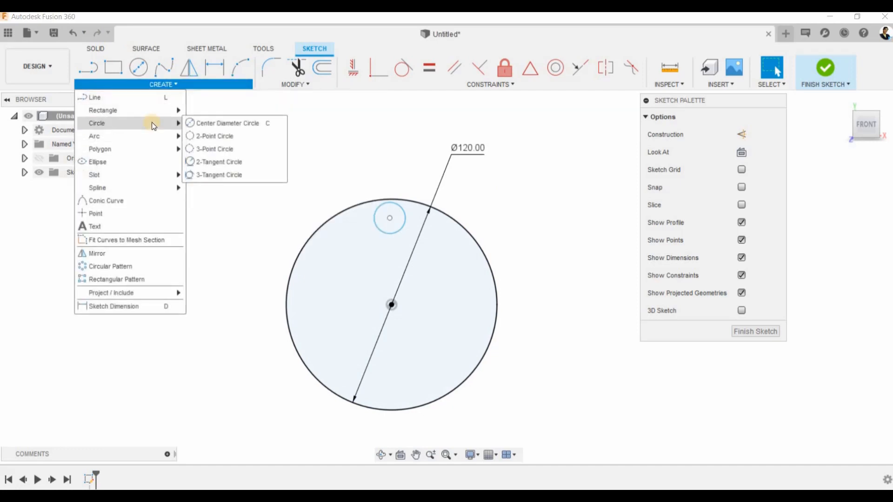
pyautogui.click(219, 149)
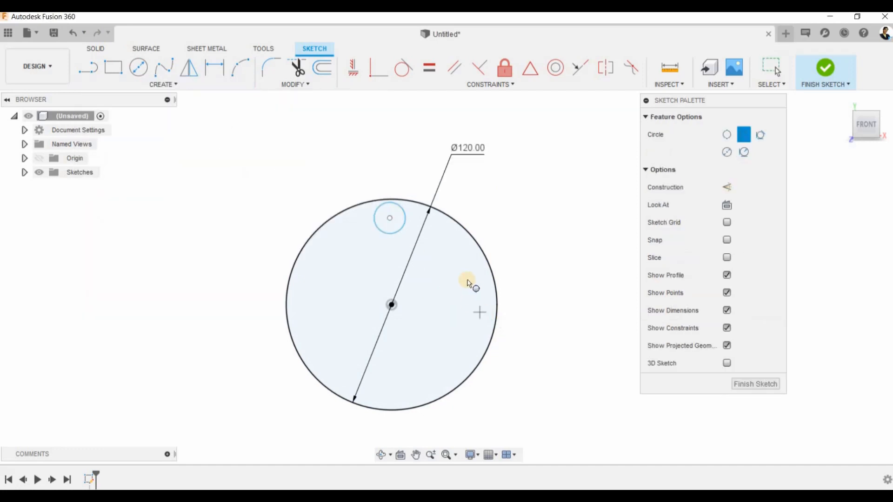
pyautogui.click(488, 298)
pyautogui.click(447, 320)
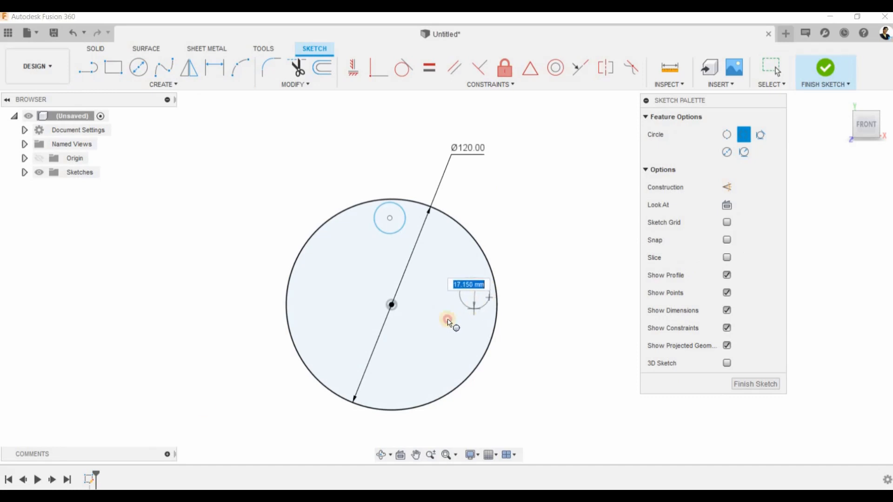
pyautogui.click(144, 86)
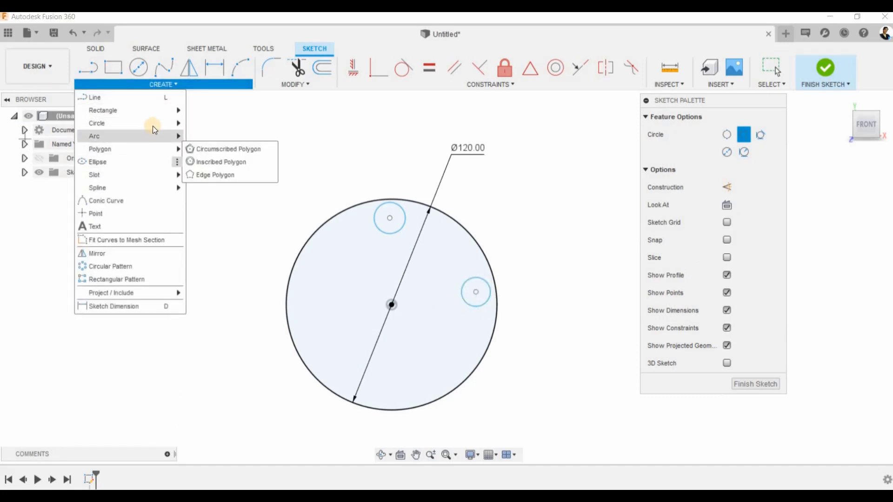
pyautogui.moveTo(152, 134)
pyautogui.moveTo(229, 127)
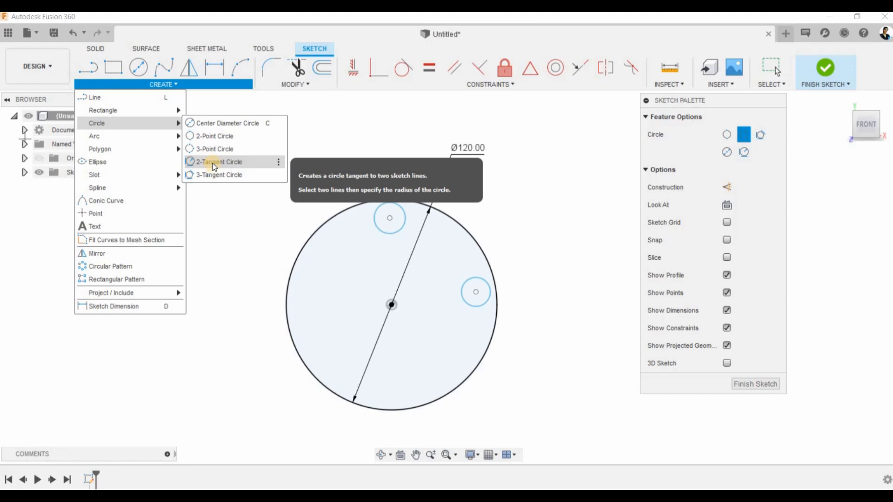
pyautogui.click(650, 155)
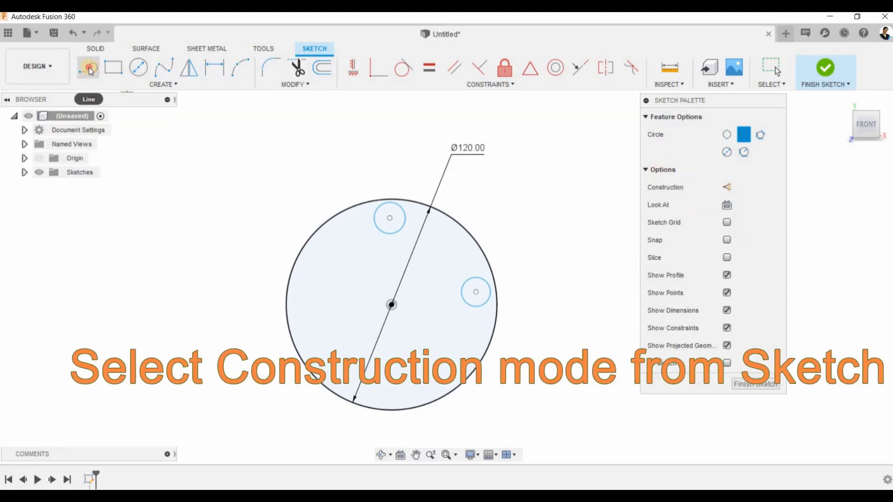
# Sketch a slanted construction line about 22 mm long inside the 120 mm circle, near its lower edge
pyautogui.press('l')
pyautogui.click(741, 134)
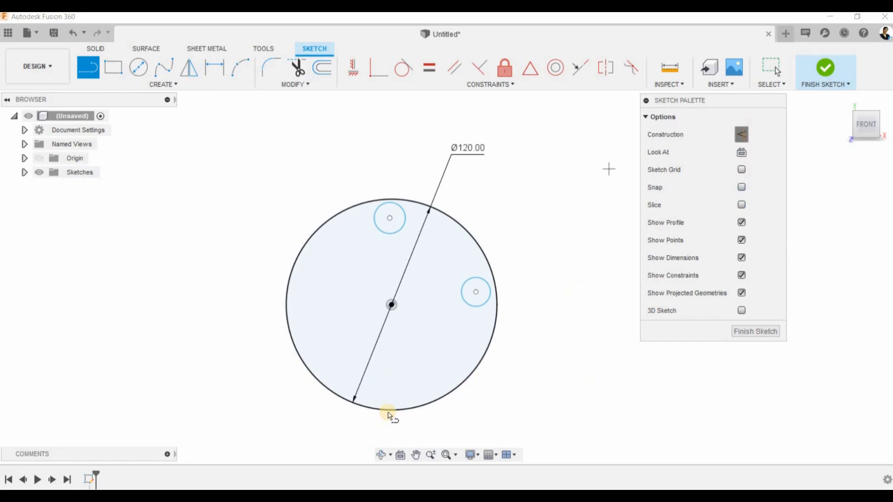
pyautogui.click(375, 393)
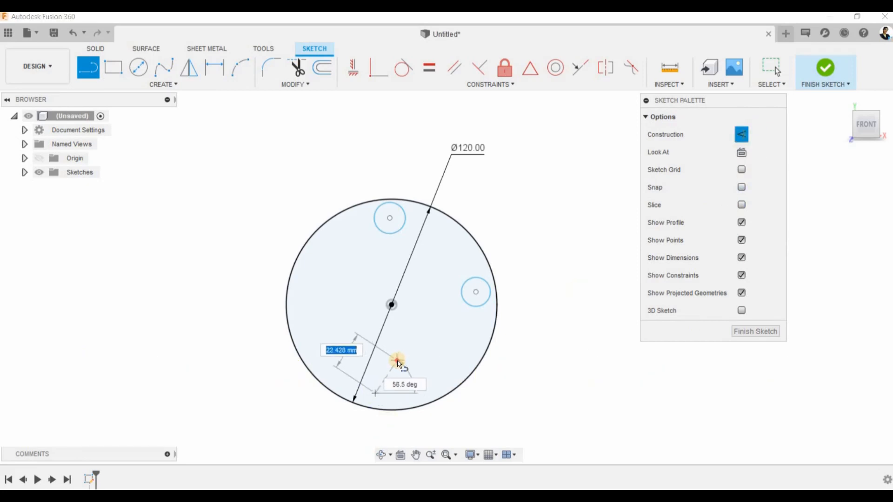
pyautogui.click(397, 361)
pyautogui.press('Escape')
# Sketch a second construction line about 17 mm long beside the first, down to the large circle's lower edge, and turn construction mode off
pyautogui.click(417, 378)
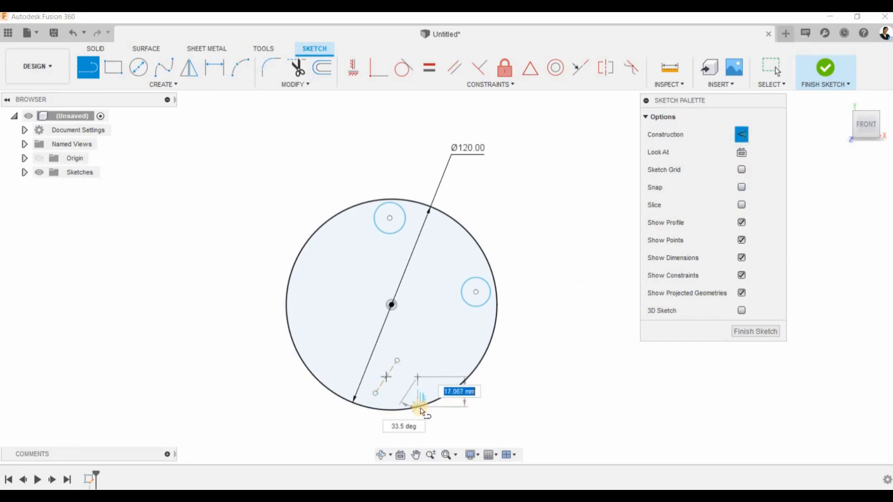
pyautogui.click(413, 406)
pyautogui.press('Escape')
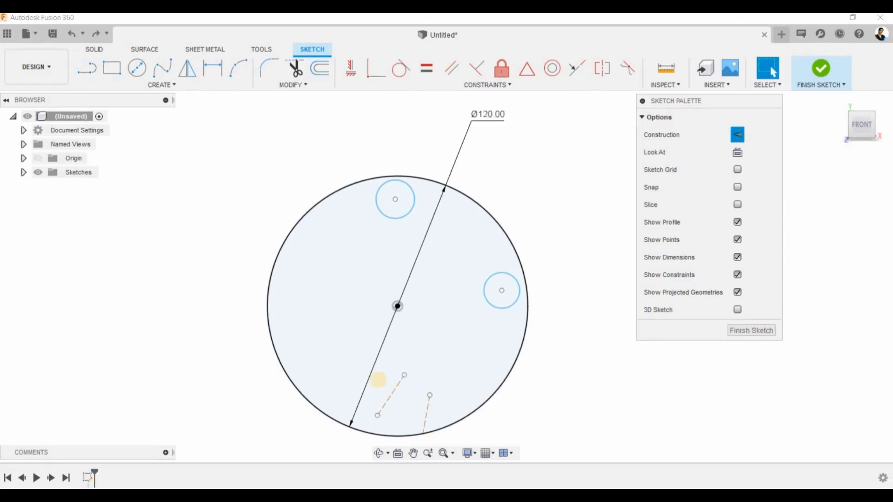
pyautogui.click(391, 396)
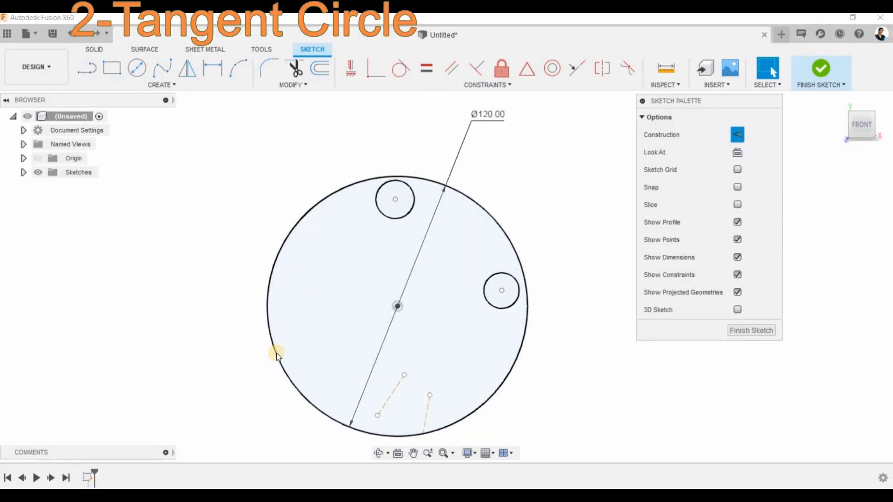
pyautogui.click(743, 133)
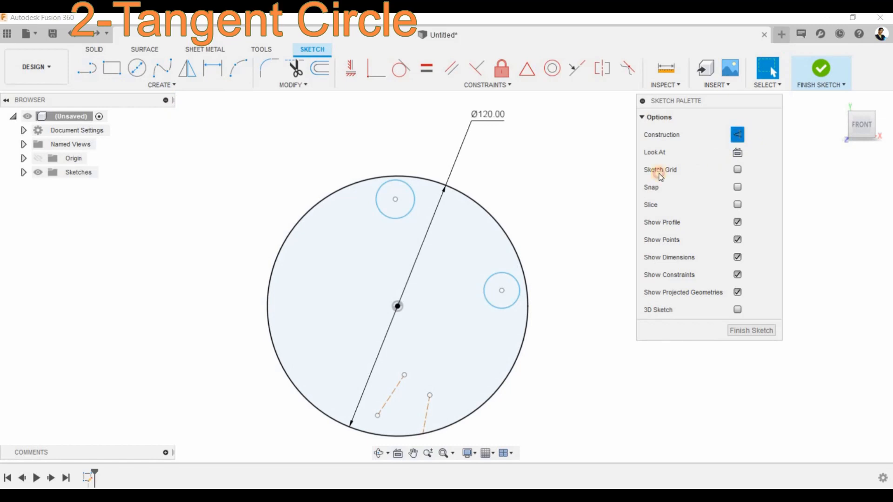
# Sketch a 2-Tangent Circle with a radius of about 9.3 mm touching the two construction lines, and finish the command
pyautogui.click(144, 86)
pyautogui.moveTo(130, 124)
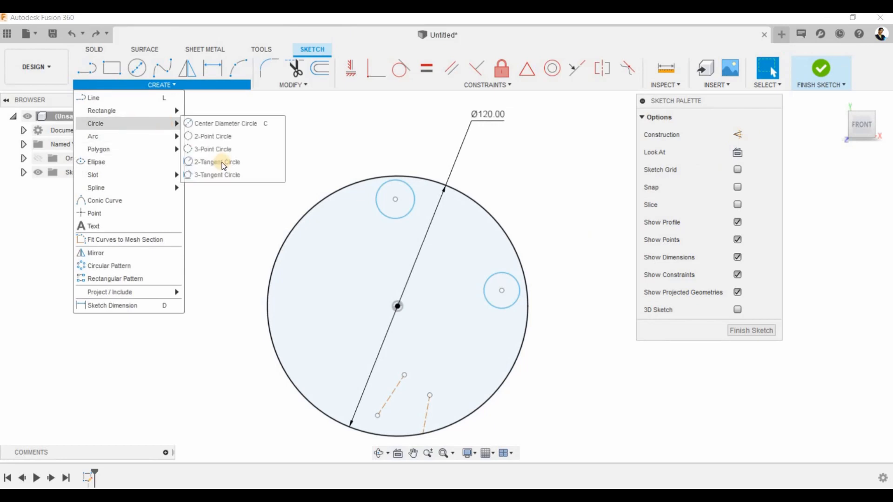
pyautogui.click(219, 162)
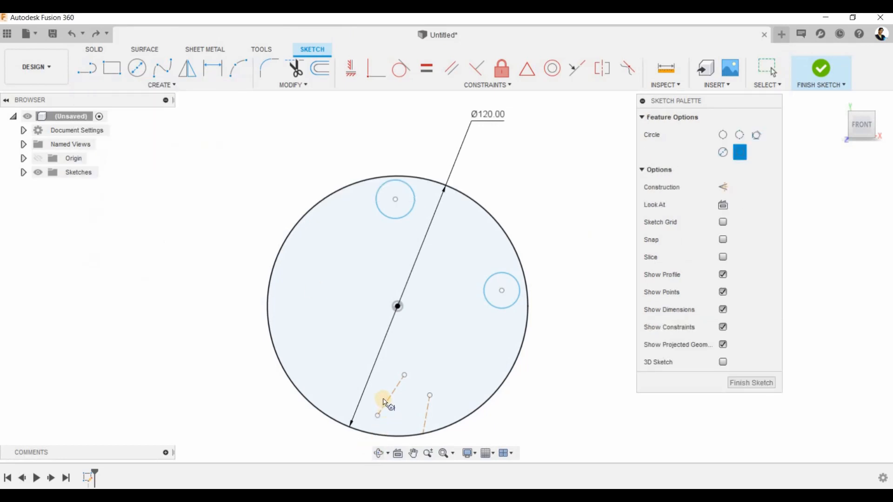
pyautogui.click(390, 400)
pyautogui.click(426, 413)
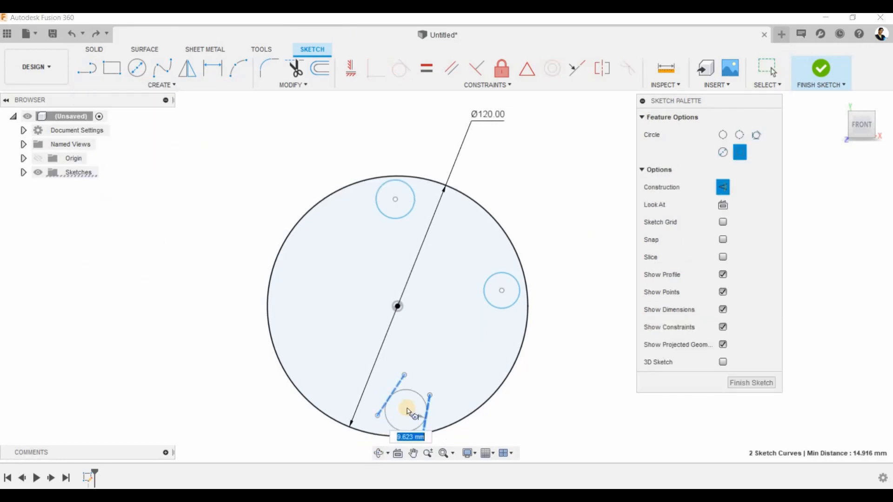
pyautogui.click(408, 410)
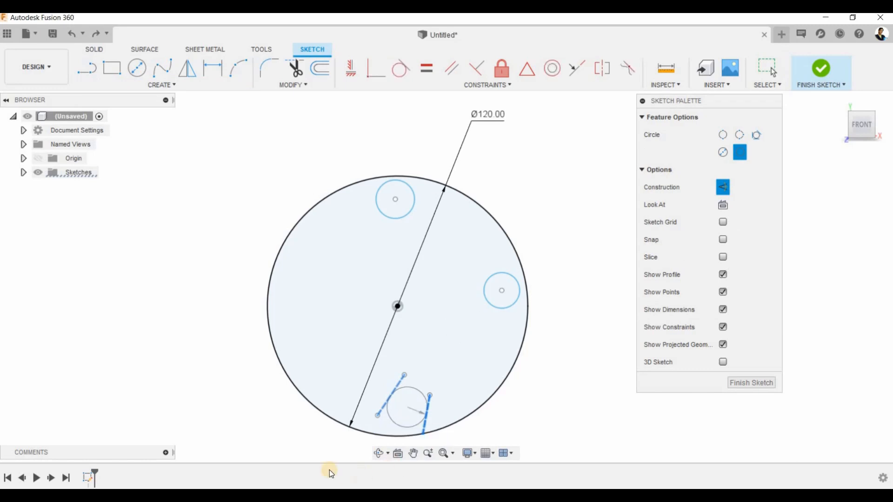
pyautogui.rightClick(344, 272)
pyautogui.click(584, 232)
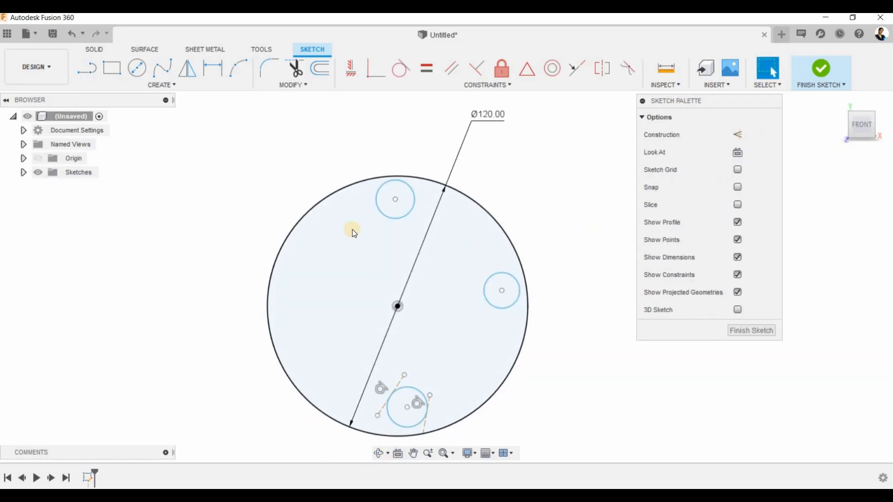
pyautogui.scroll(-2, 353, 229)
pyautogui.click(156, 88)
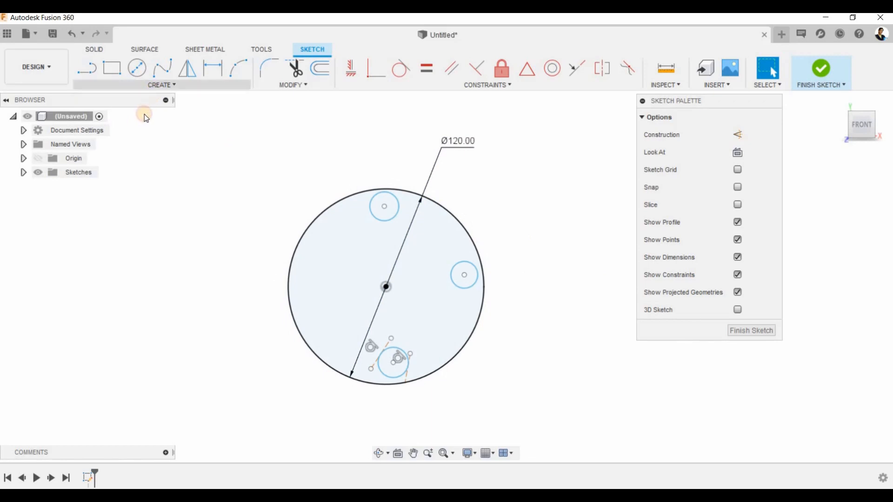
pyautogui.moveTo(144, 123)
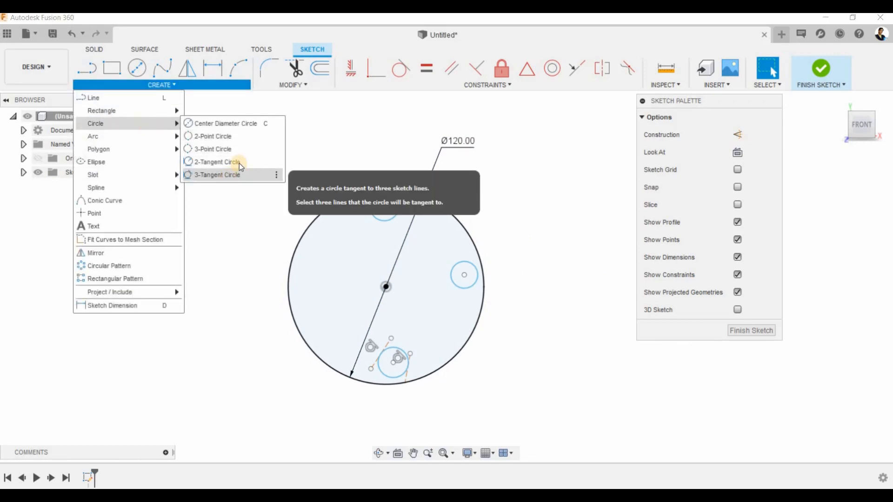
pyautogui.click(248, 241)
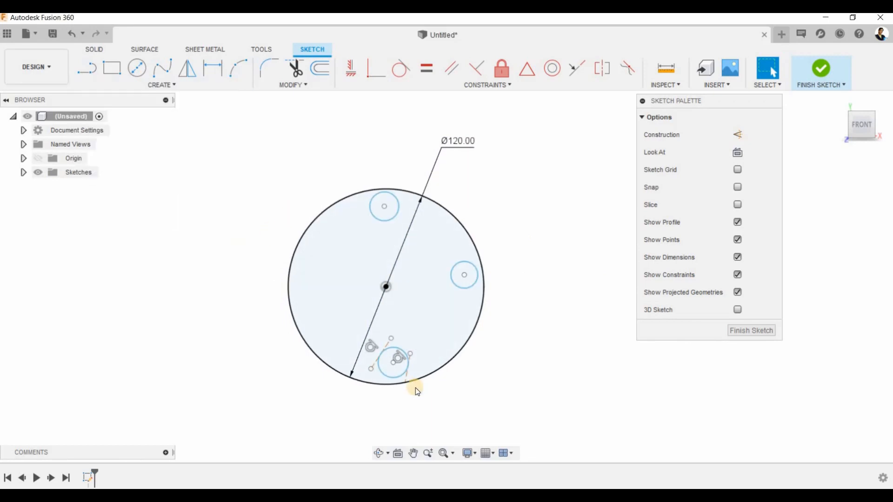
pyautogui.scroll(2, 361, 249)
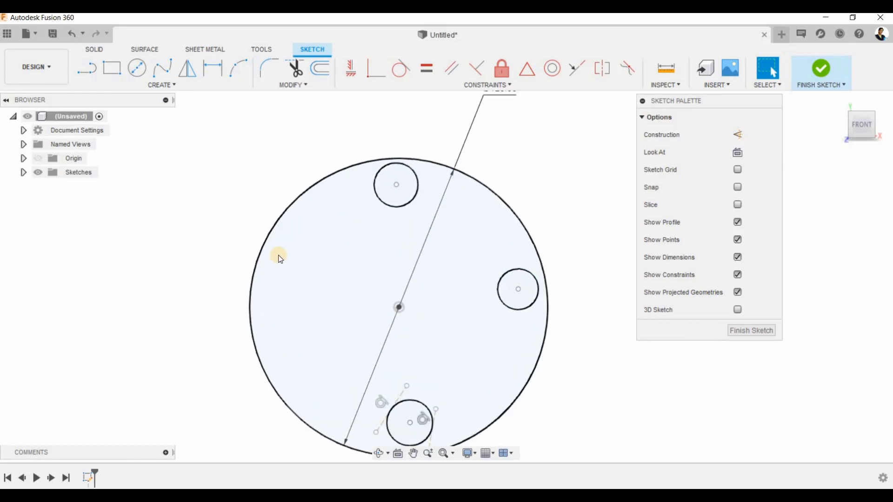
pyautogui.scroll(-2, 284, 253)
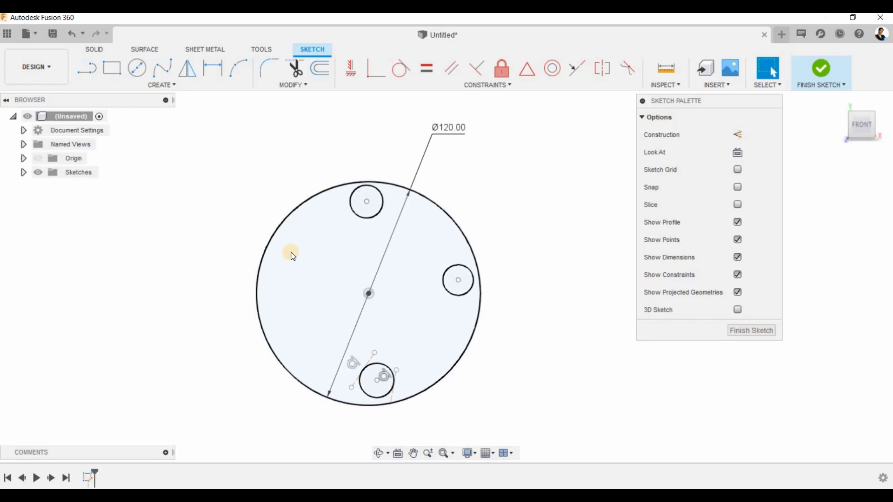
pyautogui.moveTo(348, 312); pyautogui.dragTo(407, 294, button='middle')
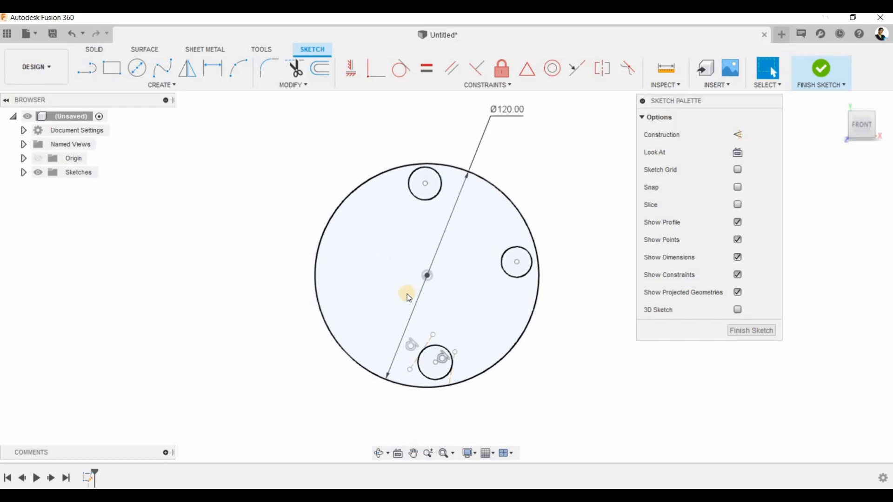
pyautogui.click(177, 200)
pyautogui.click(365, 218)
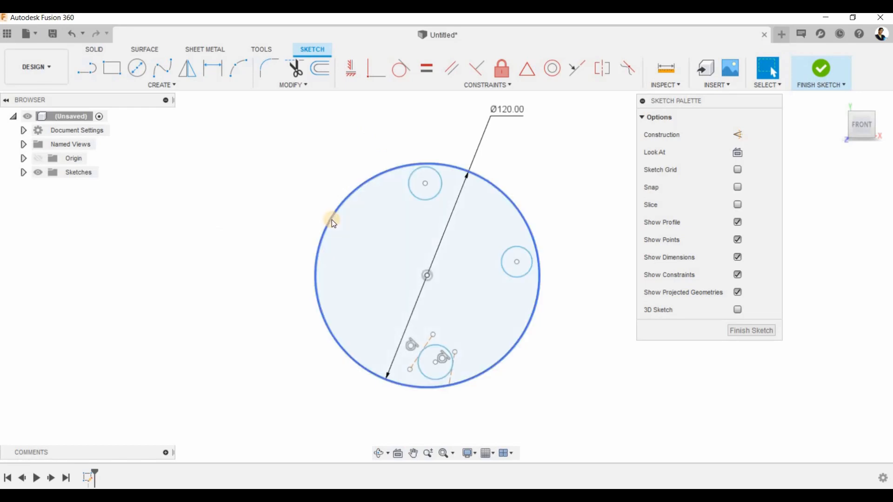
pyautogui.click(375, 245)
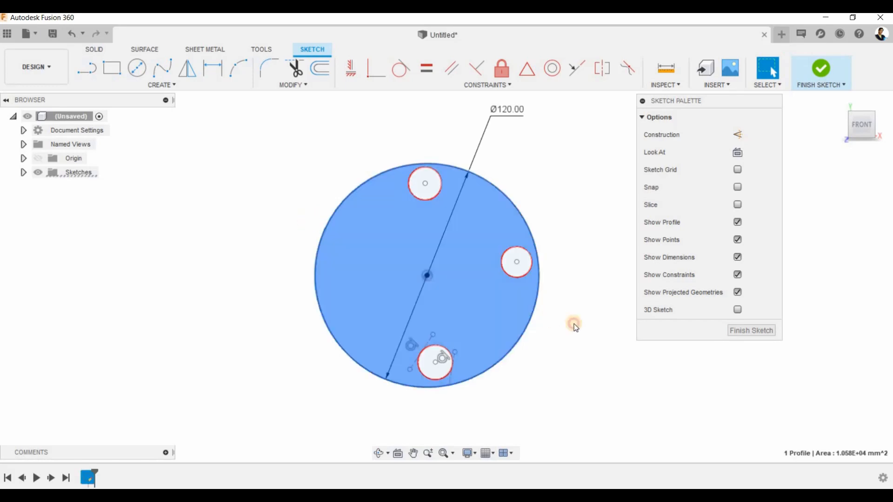
pyautogui.click(573, 323)
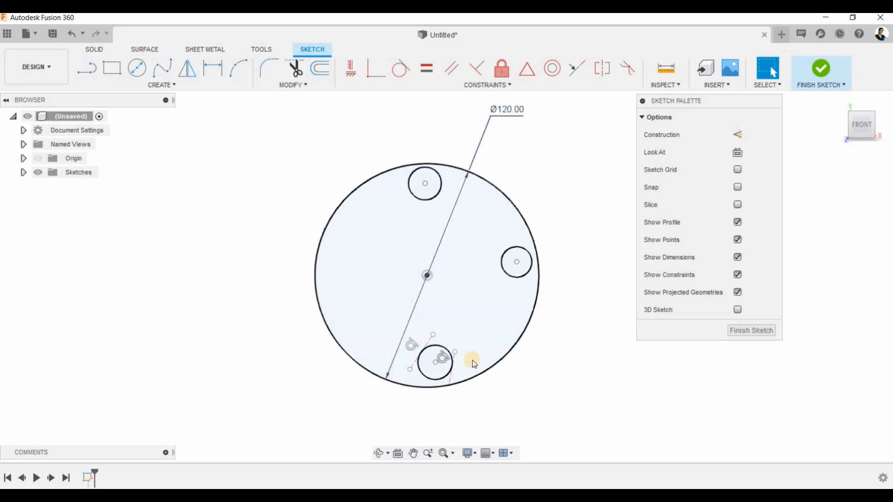
pyautogui.moveTo(479, 413); pyautogui.dragTo(406, 328)
pyautogui.click(487, 370)
# Delete the 2-tangent circle, the 3-point circle and the two construction lines, keeping the small upper circle
pyautogui.click(443, 346)
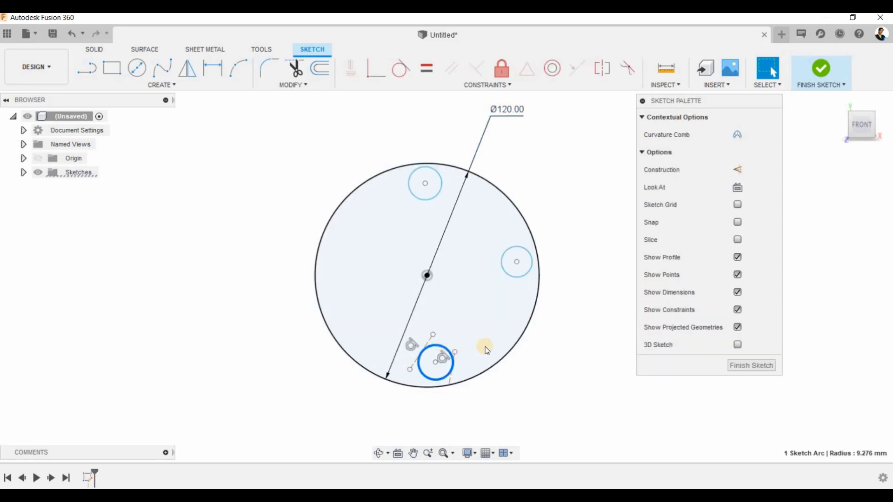
pyautogui.press('Delete')
pyautogui.click(517, 279)
pyautogui.press('Delete')
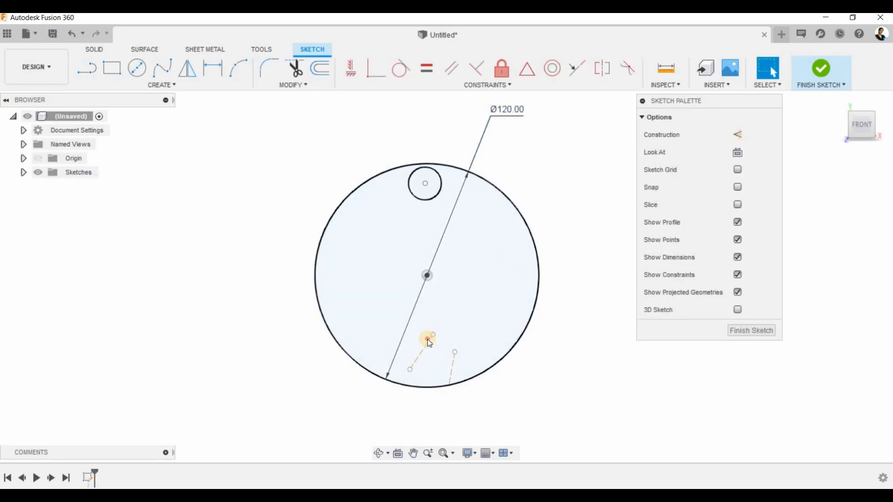
pyautogui.click(428, 339)
pyautogui.press('Delete')
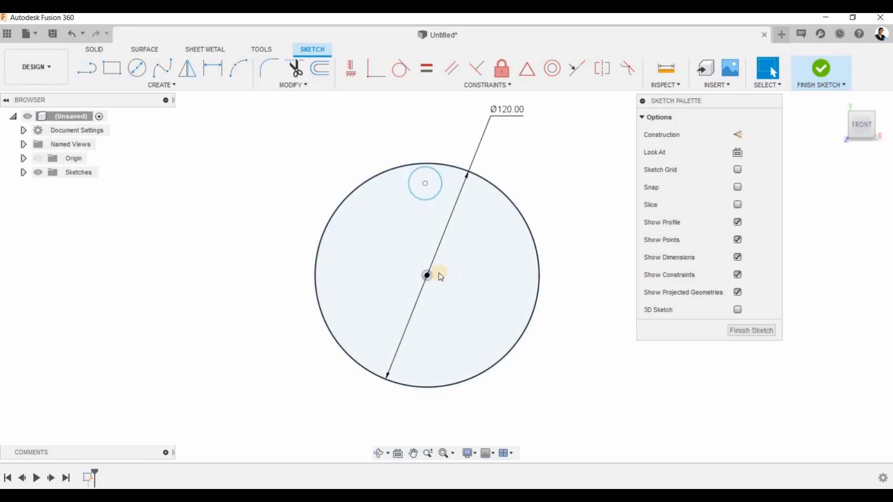
pyautogui.click(427, 275)
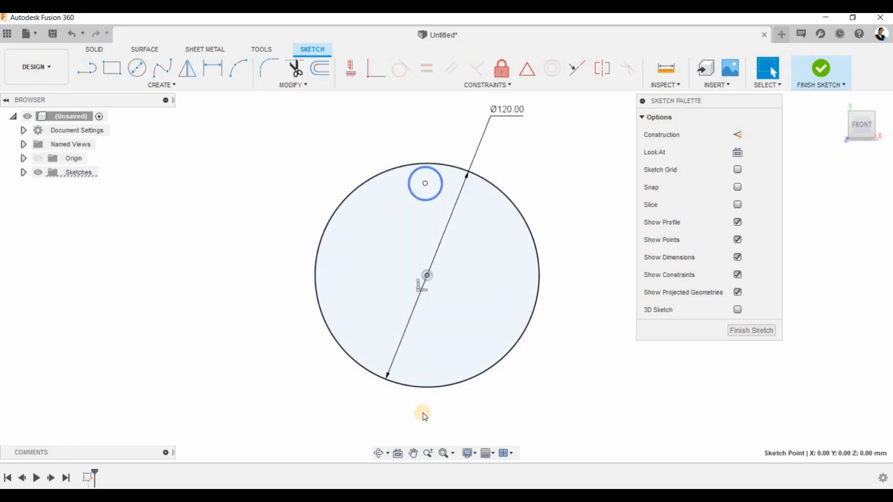
pyautogui.moveTo(530, 326); pyautogui.dragTo(251, 155)
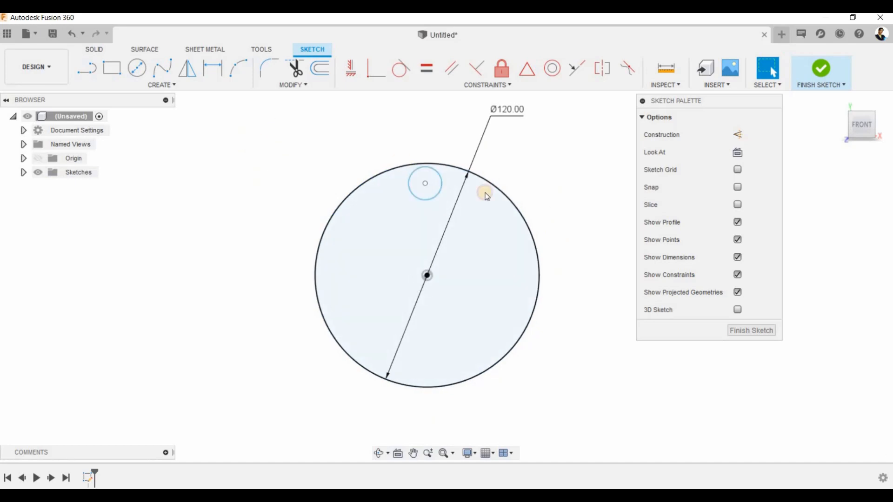
# Dimension the small upper circle's diameter as 15 mm and leave the dimension command
pyautogui.click(441, 186)
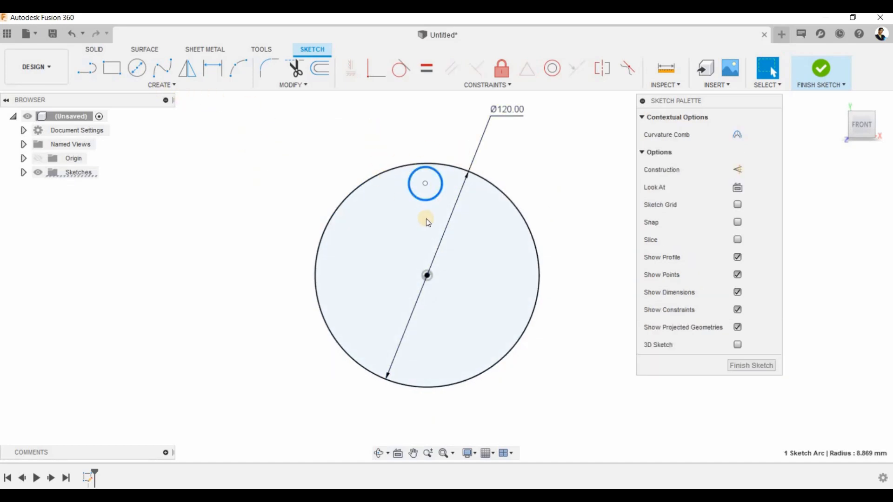
pyautogui.click(433, 229)
pyautogui.click(436, 170)
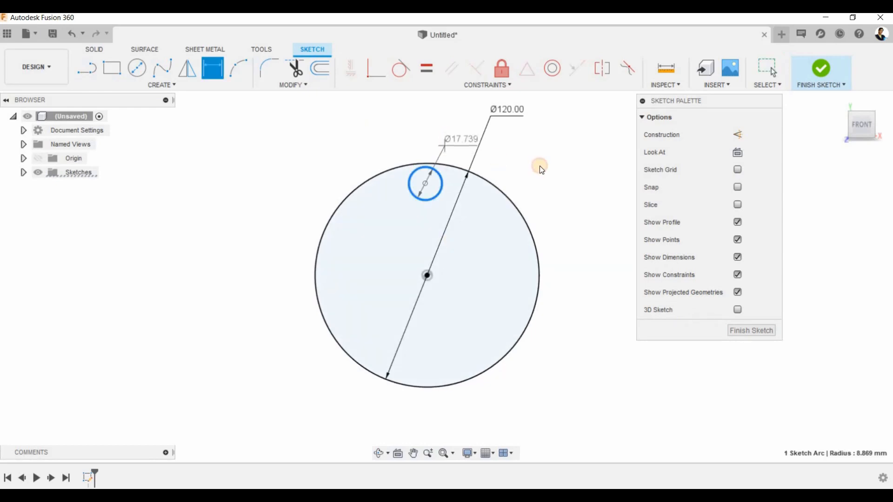
pyautogui.click(542, 167)
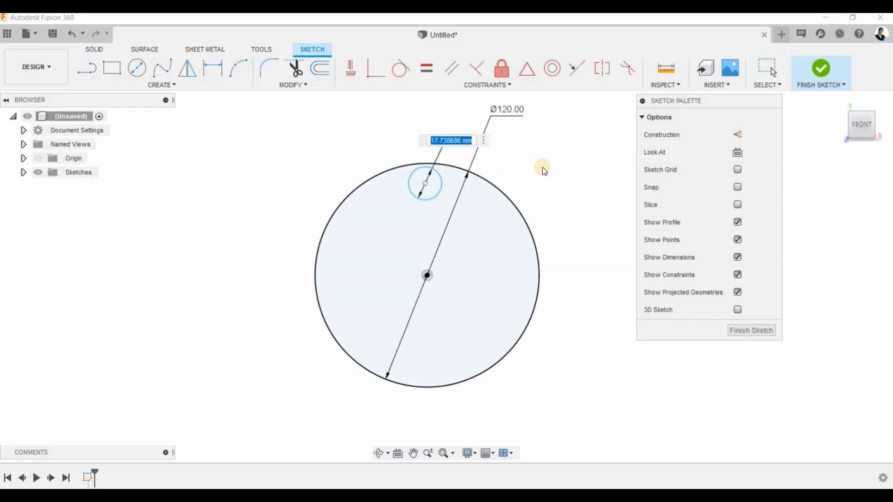
pyautogui.write('15')
pyautogui.press('Return')
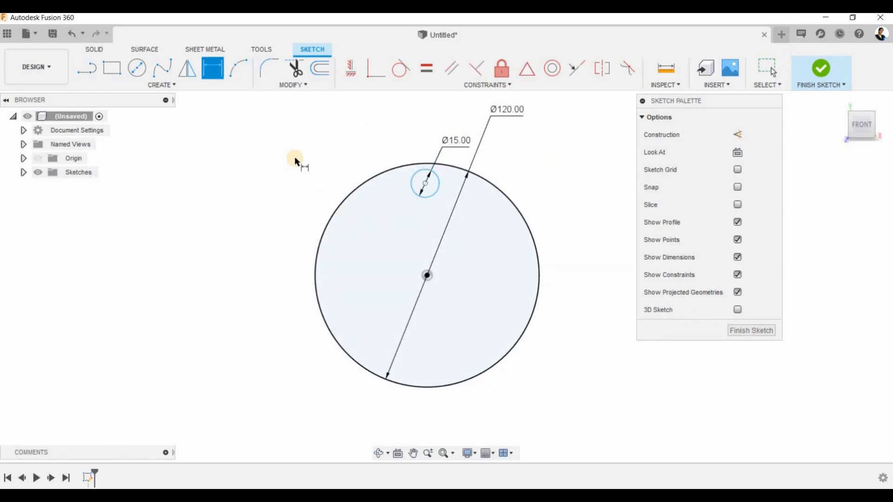
pyautogui.rightClick(306, 157)
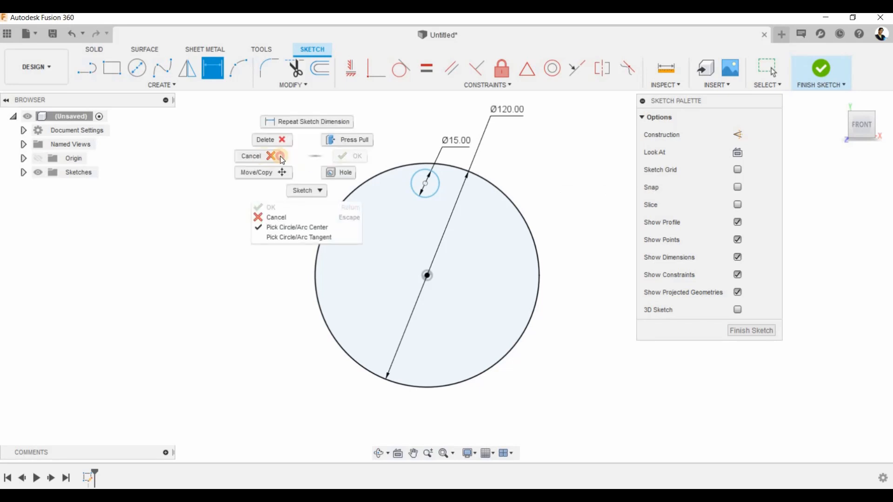
pyautogui.click(277, 156)
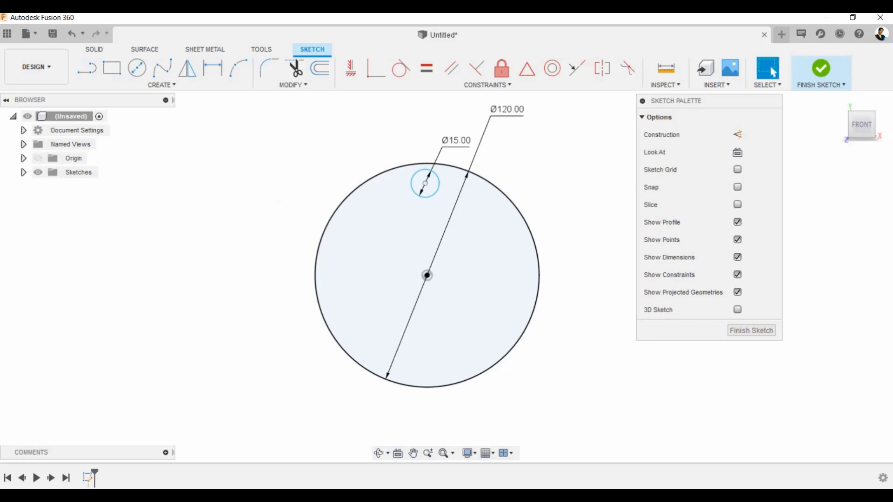
# Constrain the small circle's center to be vertically aligned with the large circle's center
pyautogui.click(351, 69)
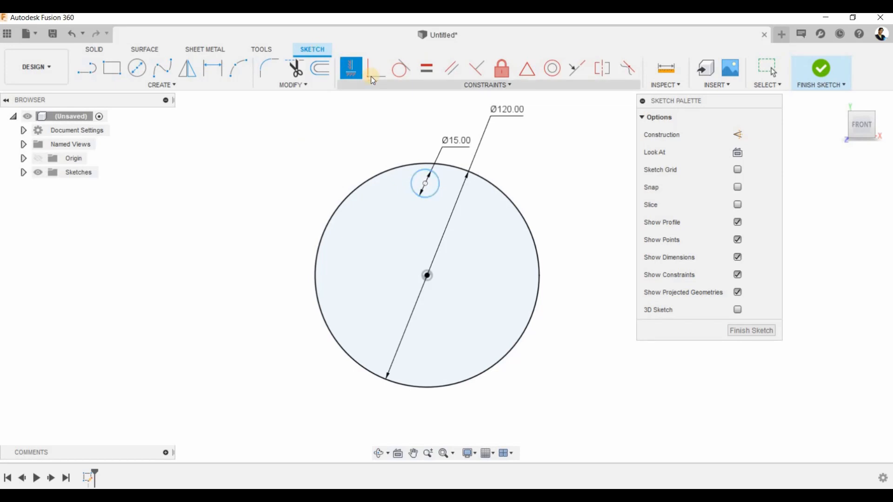
pyautogui.click(425, 183)
pyautogui.click(437, 278)
pyautogui.click(427, 276)
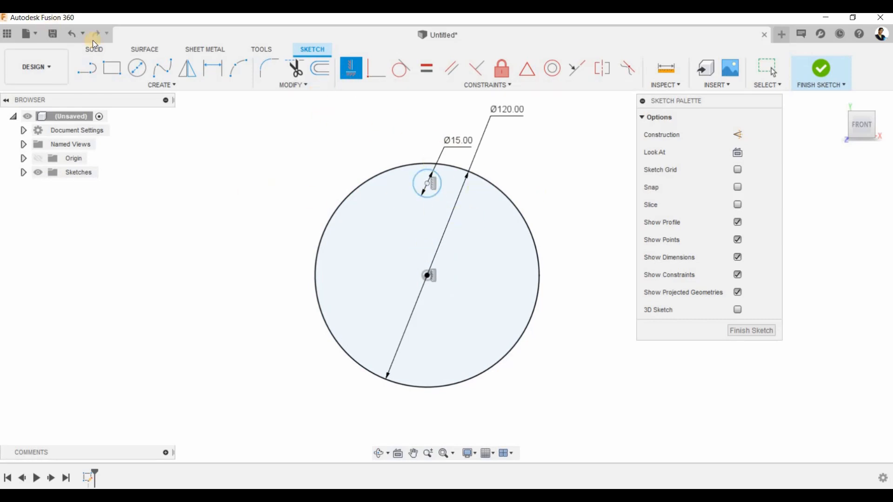
# Dimension the vertical distance between the small circle's center and the large circle's center as 50 mm, and finish dimensioning
pyautogui.press('d')
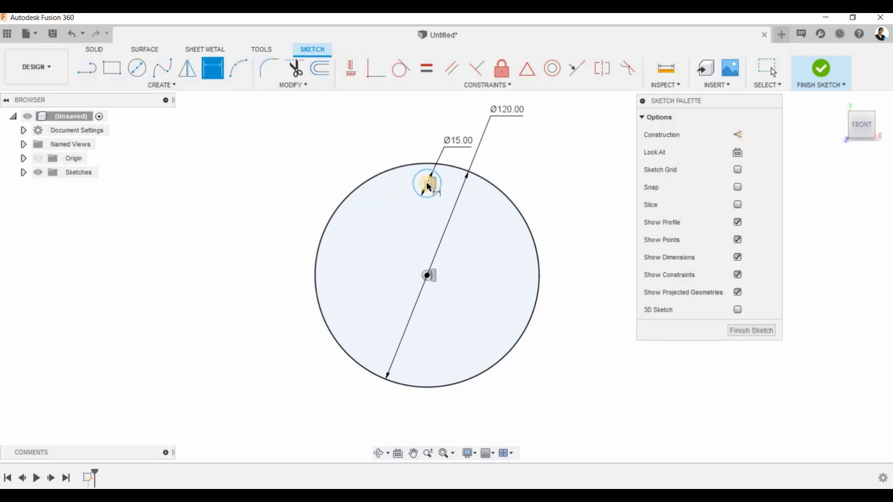
pyautogui.click(427, 184)
pyautogui.click(428, 278)
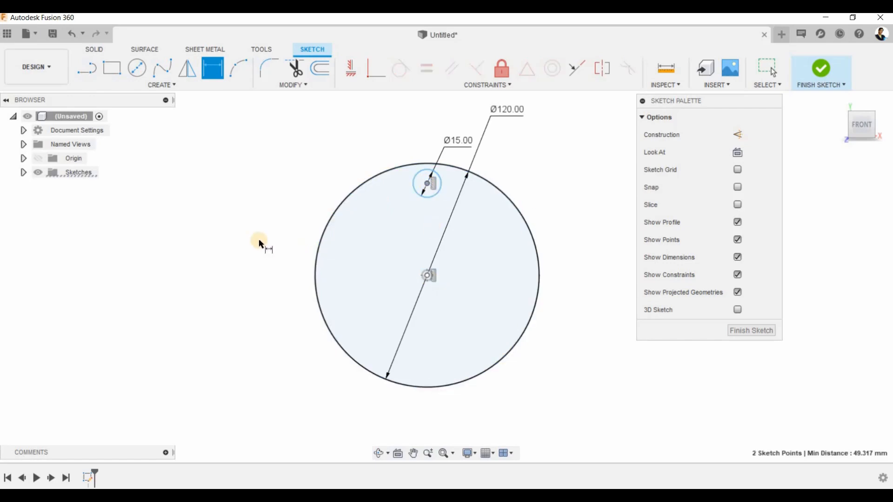
pyautogui.click(266, 241)
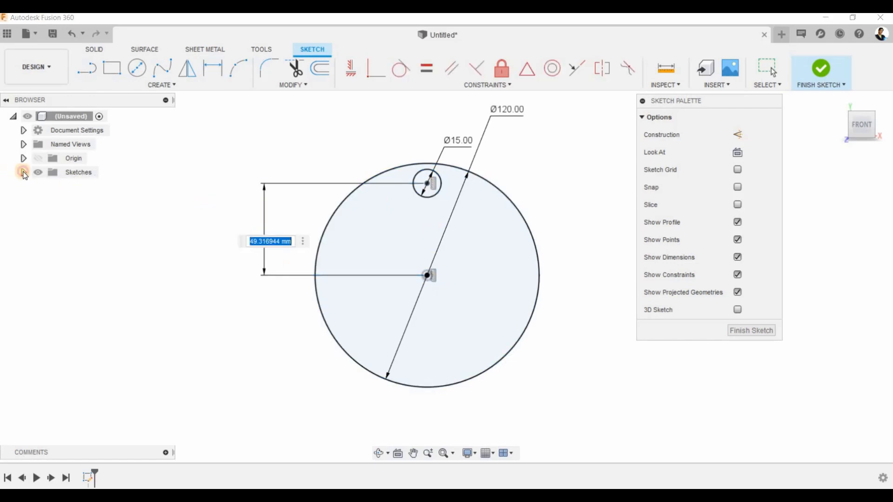
pyautogui.click(23, 172)
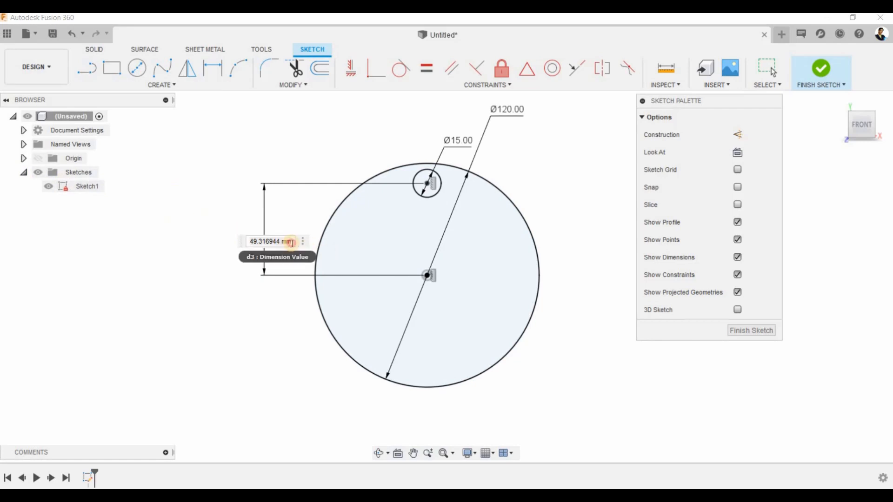
pyautogui.hotkey('ctrl', 'a')
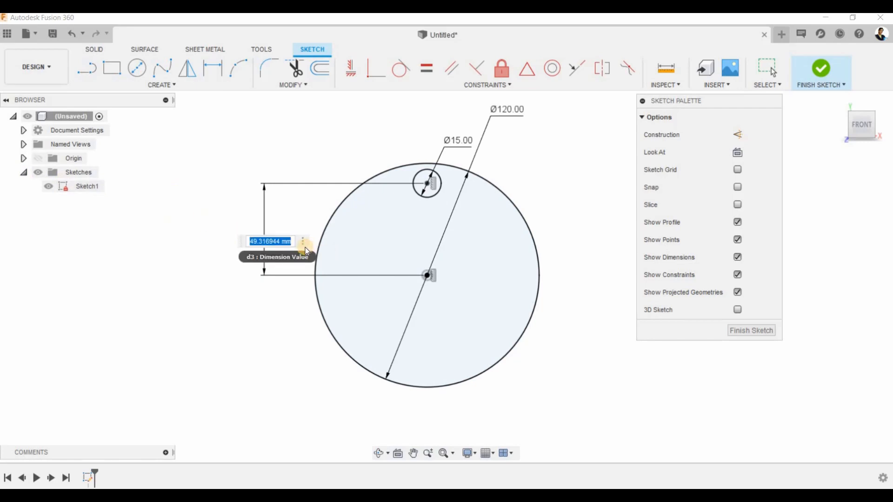
pyautogui.write('50')
pyautogui.press('Return')
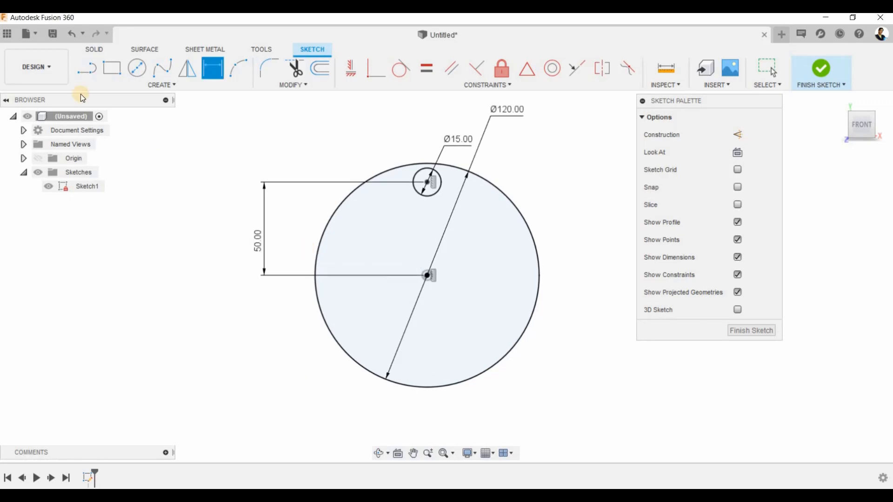
pyautogui.rightClick(203, 137)
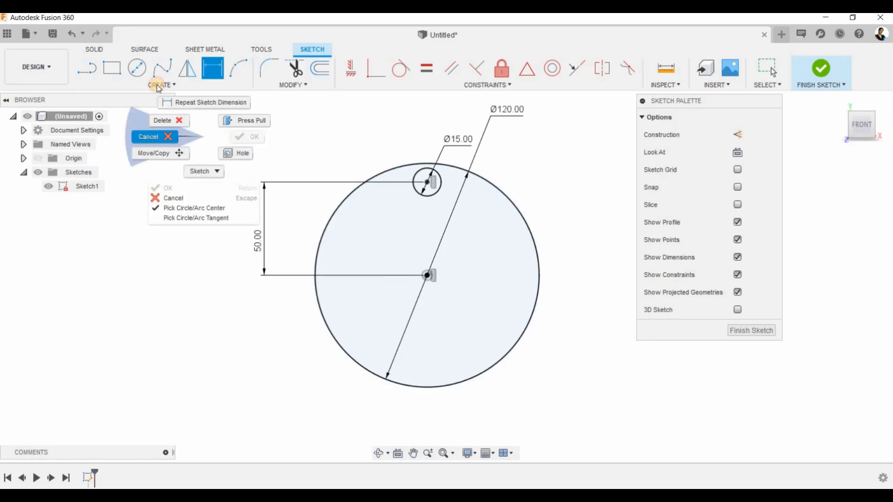
pyautogui.click(145, 140)
# Create a circular pattern of the 15 mm circle around the large circle's center, with full angular spacing and a quantity of 12
pyautogui.click(159, 87)
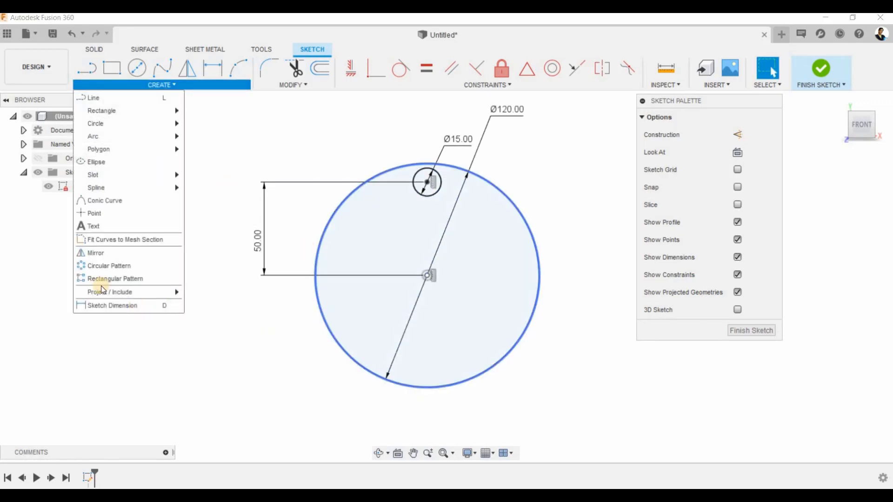
pyautogui.click(108, 266)
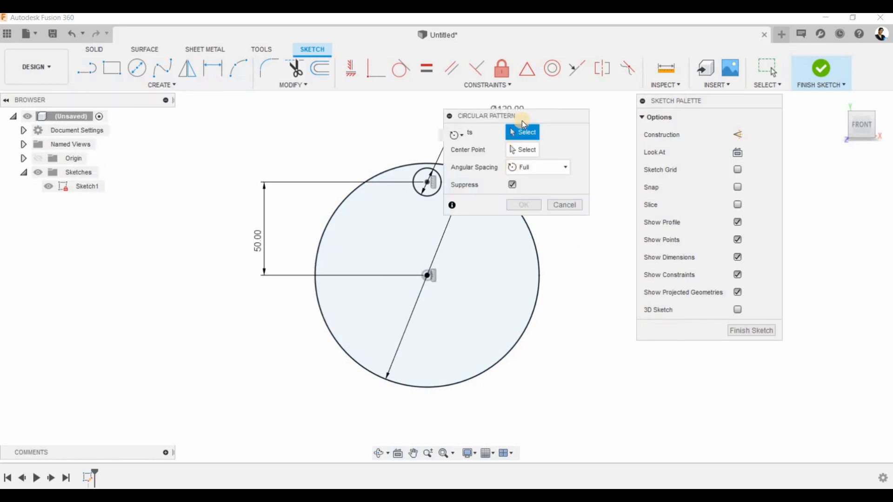
pyautogui.moveTo(527, 120)
pyautogui.mouseDown()
pyautogui.moveTo(681, 133)
pyautogui.moveTo(656, 88)
pyautogui.mouseUp()
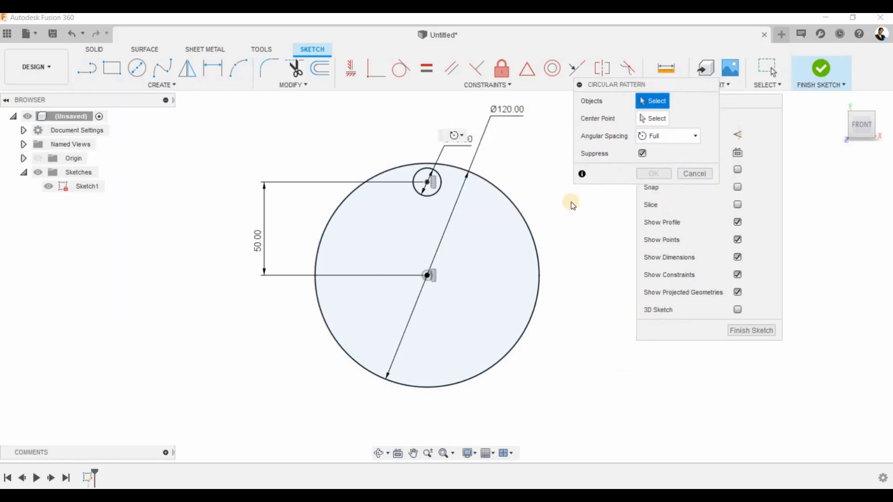
pyautogui.click(438, 192)
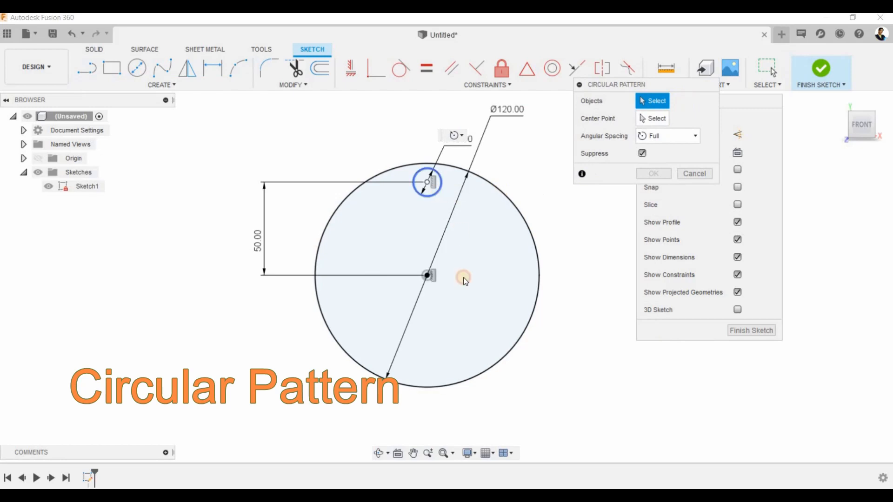
pyautogui.click(653, 118)
pyautogui.click(429, 275)
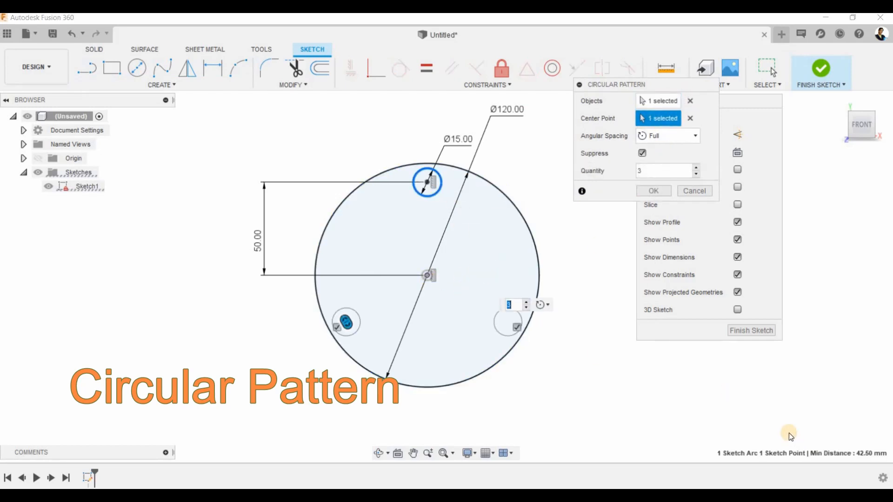
pyautogui.click(697, 168)
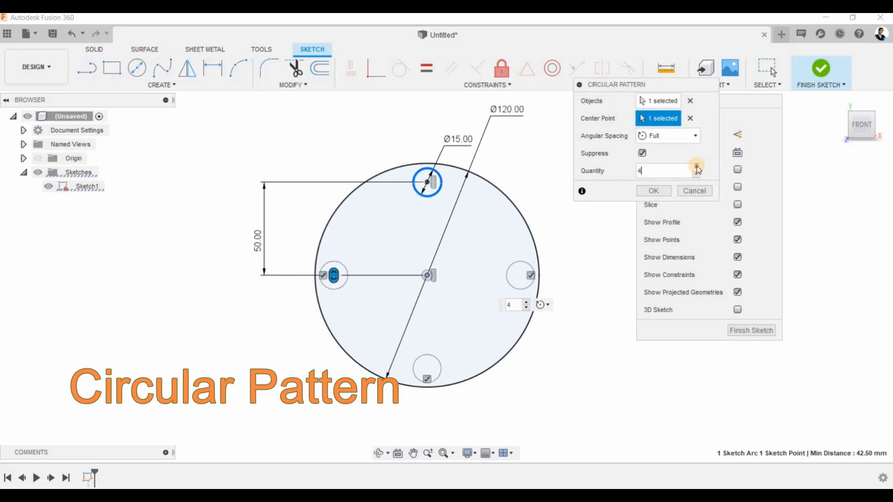
pyautogui.click(697, 168)
pyautogui.click(697, 168)
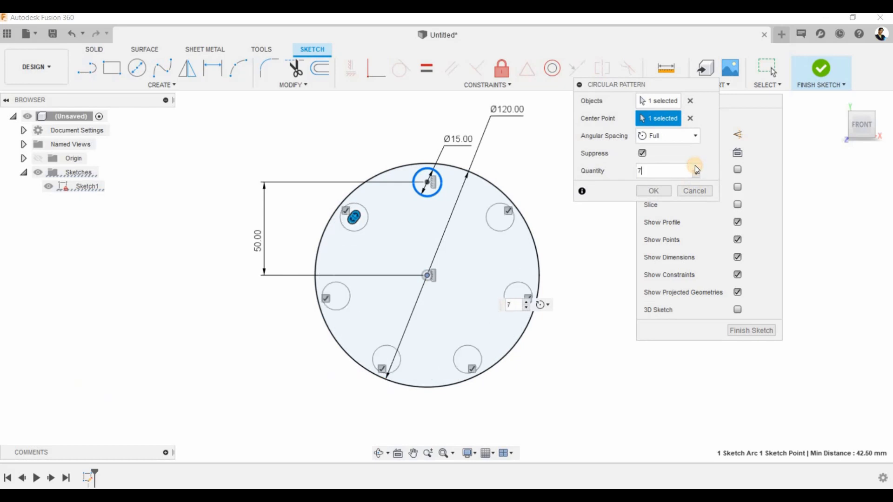
pyautogui.click(696, 166)
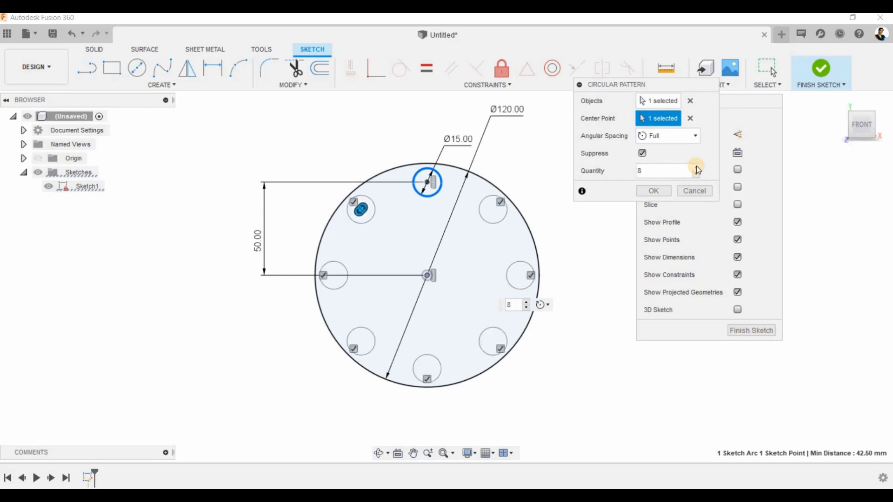
pyautogui.click(696, 166)
pyautogui.click(696, 166)
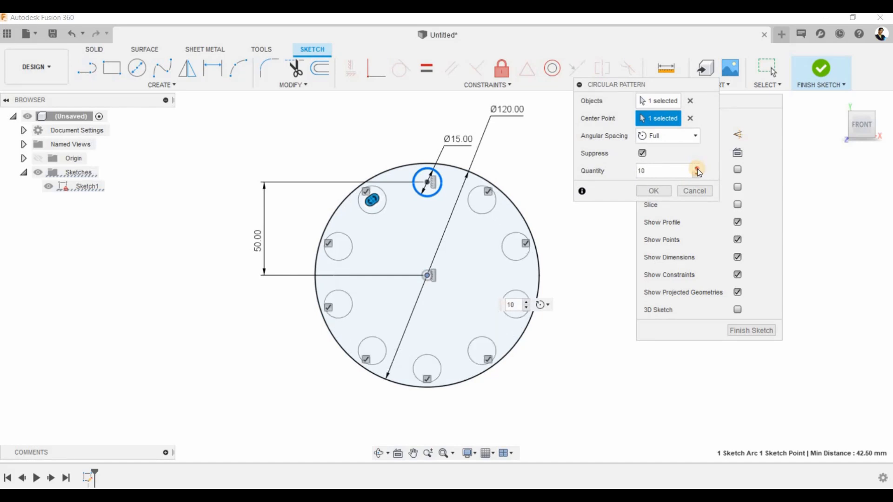
pyautogui.click(697, 167)
pyautogui.click(696, 168)
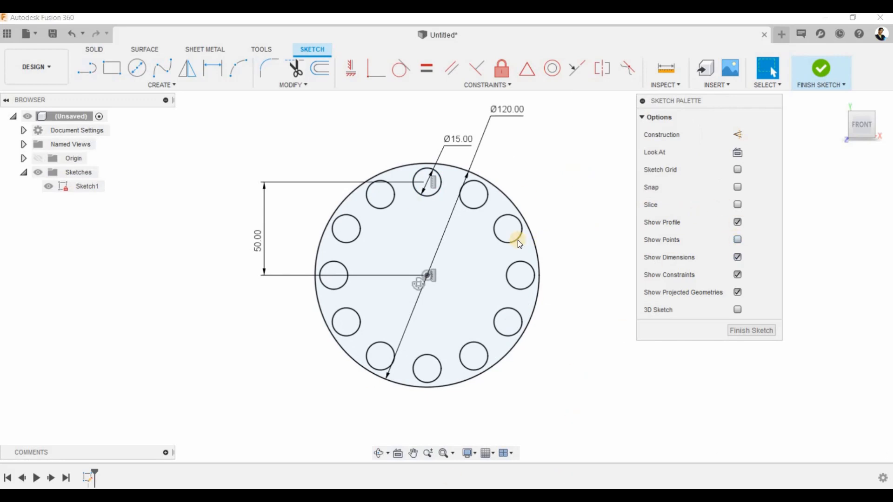
pyautogui.scroll(3, 520, 244)
pyautogui.click(185, 258)
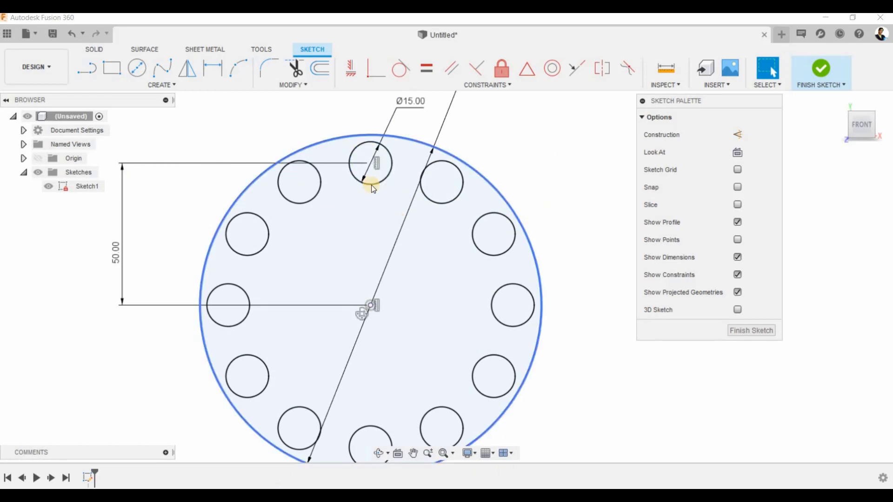
pyautogui.scroll(-4, 479, 214)
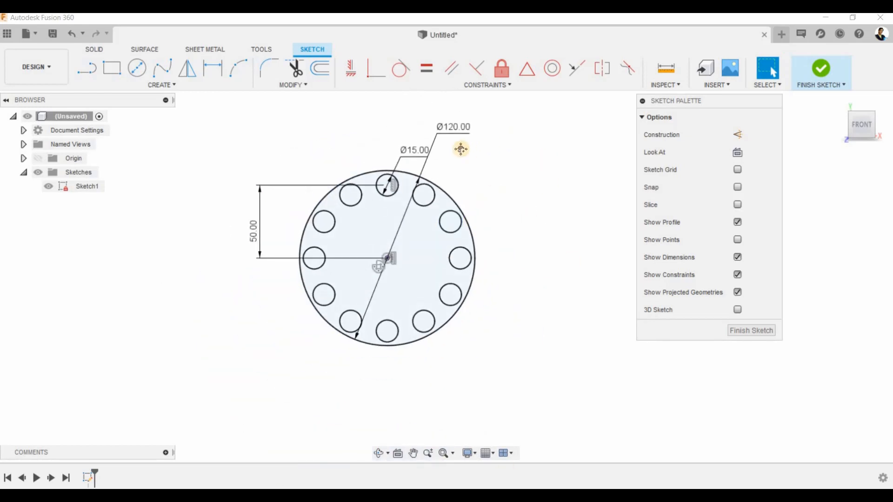
pyautogui.scroll(5, 520, 219)
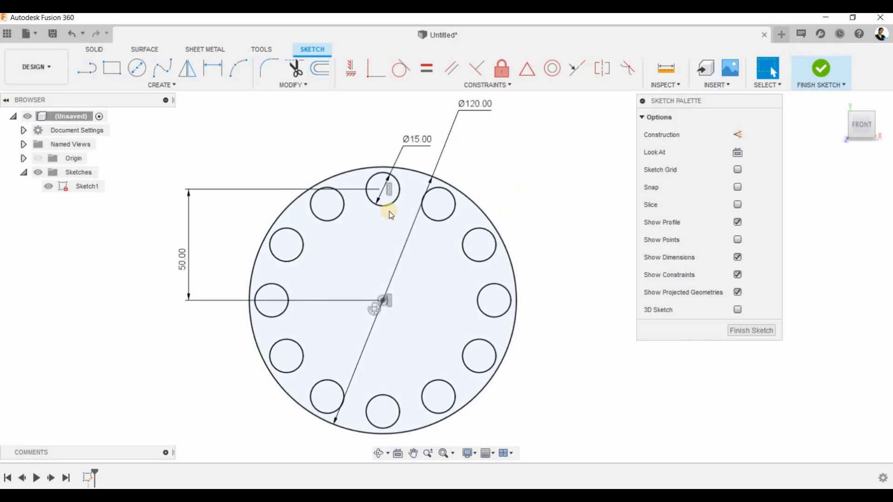
# Sketch an open fit point spline through five points inside the ring of small circles, curving around the large circle's center
pyautogui.click(159, 87)
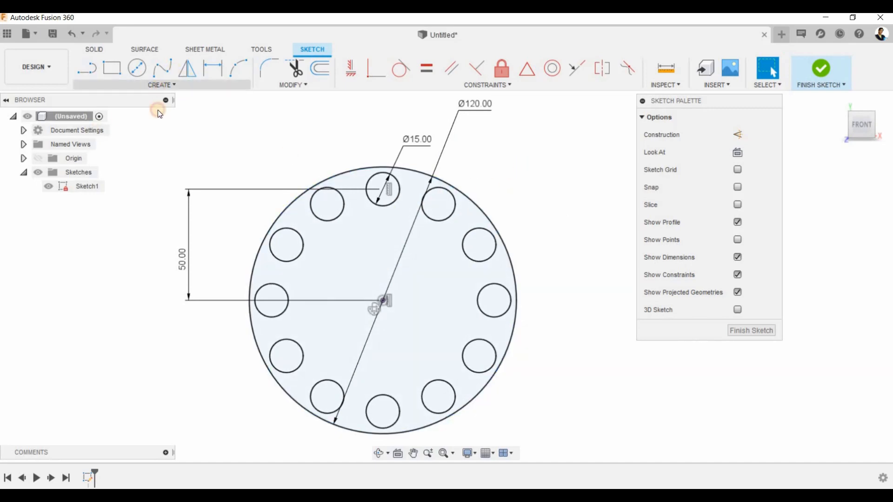
pyautogui.moveTo(168, 188)
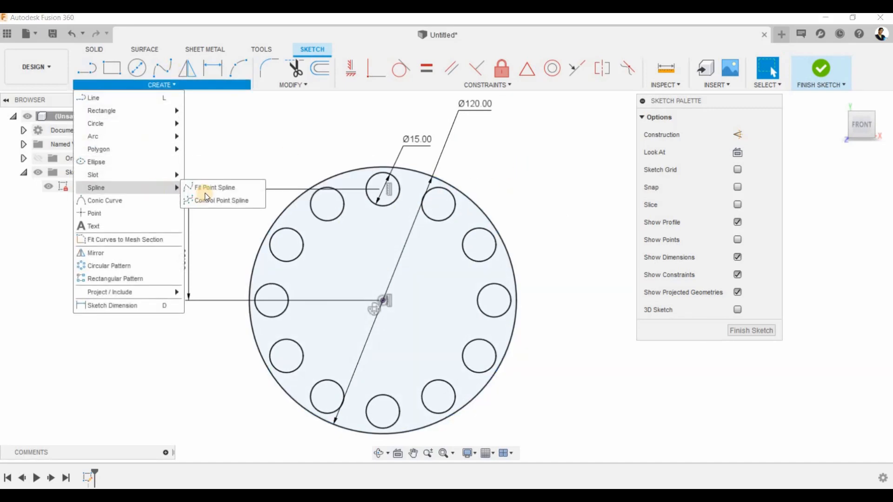
pyautogui.click(205, 186)
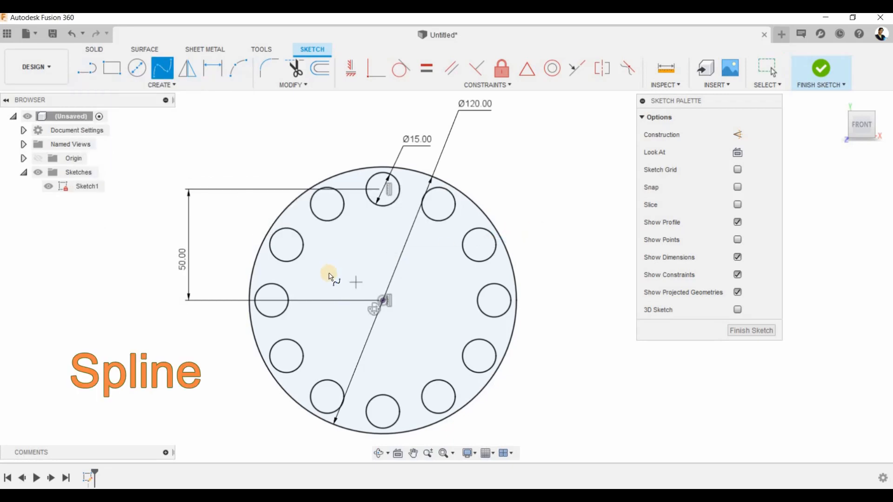
pyautogui.click(433, 291)
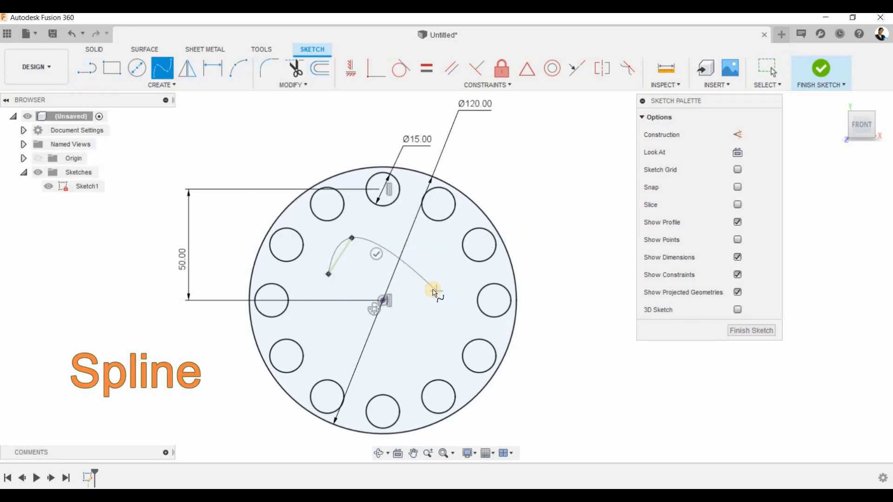
pyautogui.click(428, 288)
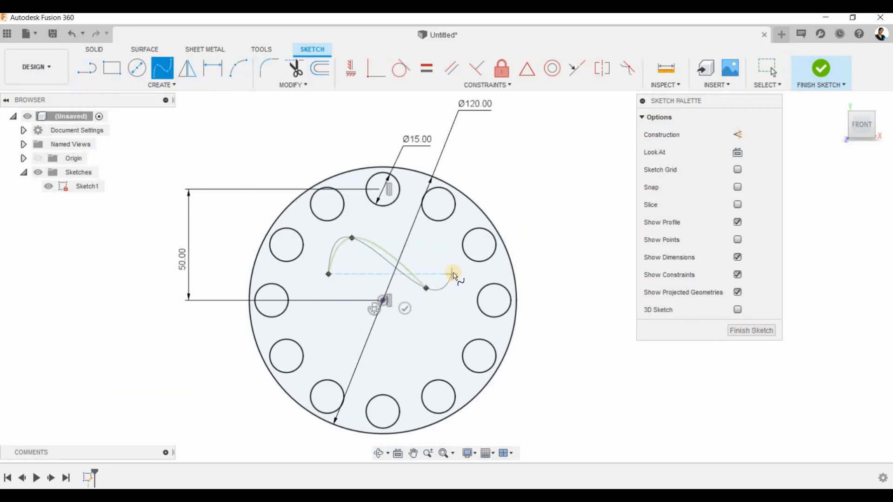
pyautogui.click(402, 347)
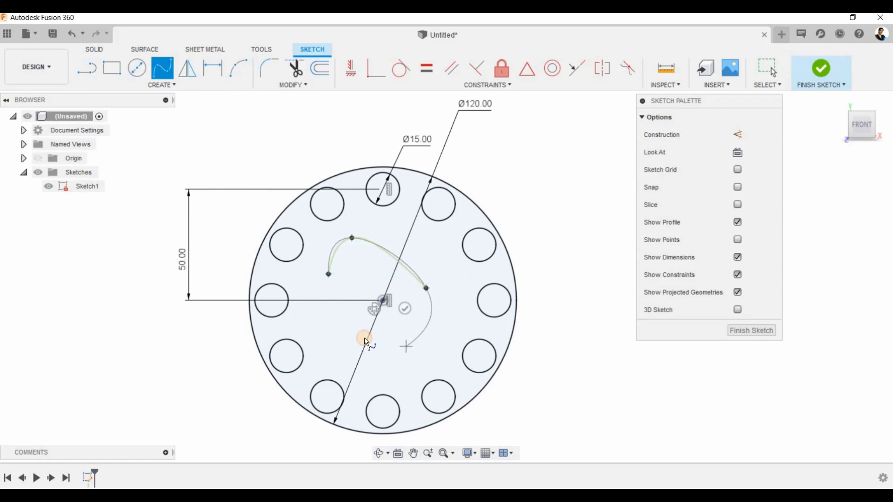
pyautogui.doubleClick(366, 317)
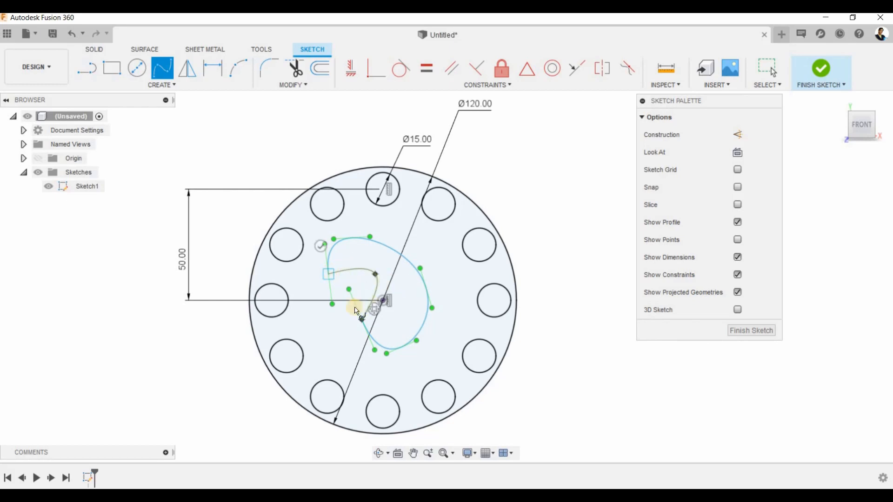
# Close the open spline with a second fit point spline between its two ends, bending through one middle point, and finish the spline
pyautogui.doubleClick(339, 314)
pyautogui.rightClick(337, 312)
pyautogui.click(376, 315)
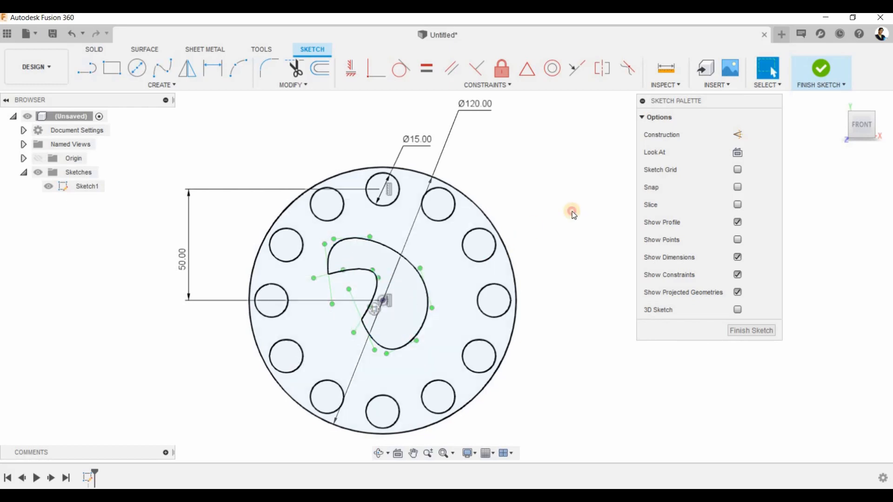
# Select the outer spline and reshape its rightmost bend by turning the tangent handle at that fit point
pyautogui.scroll(5, 384, 322)
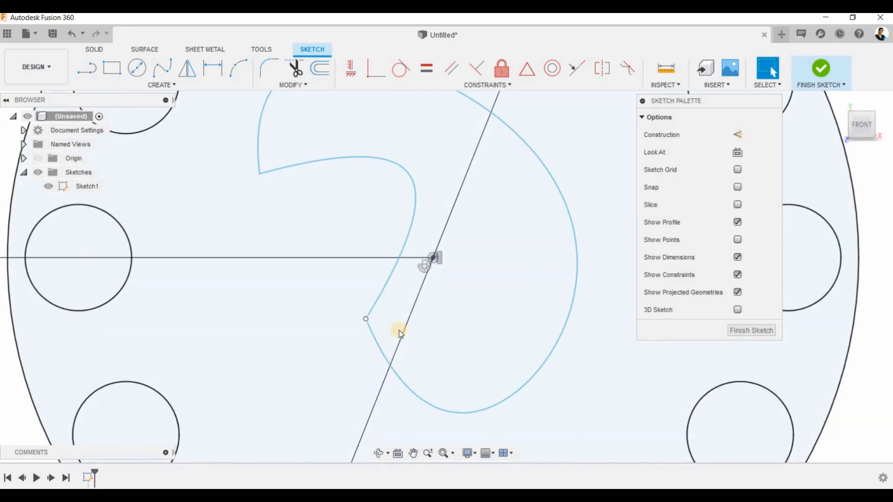
pyautogui.scroll(-3, 399, 333)
pyautogui.click(466, 302)
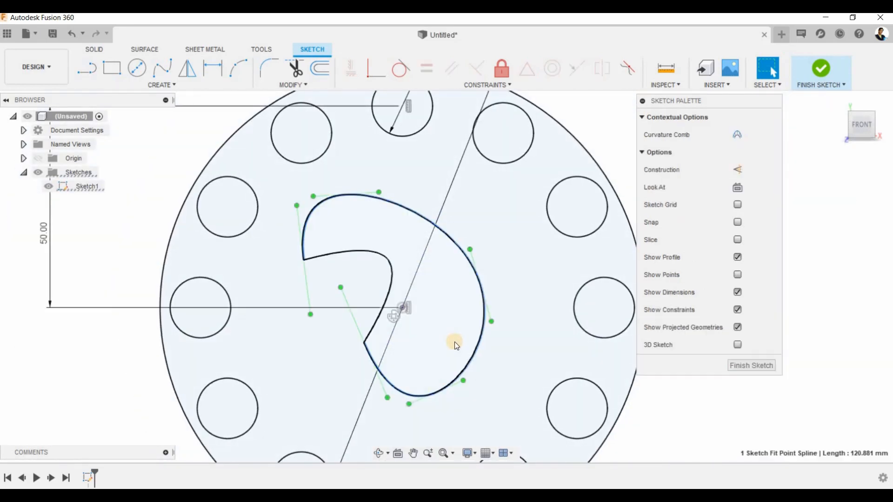
pyautogui.moveTo(475, 253)
pyautogui.mouseDown()
pyautogui.moveTo(489, 257)
pyautogui.moveTo(445, 252)
pyautogui.moveTo(492, 247)
pyautogui.moveTo(467, 248)
pyautogui.moveTo(486, 255)
pyautogui.moveTo(465, 259)
pyautogui.moveTo(479, 256)
pyautogui.mouseUp()
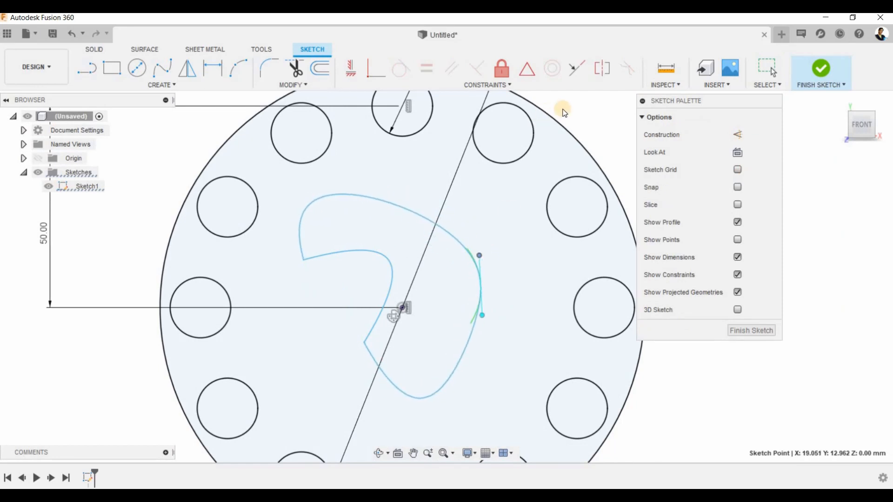
# Show the sketch points and insert two fit points on the outer spline, between its topmost and rightmost points
pyautogui.click(736, 241)
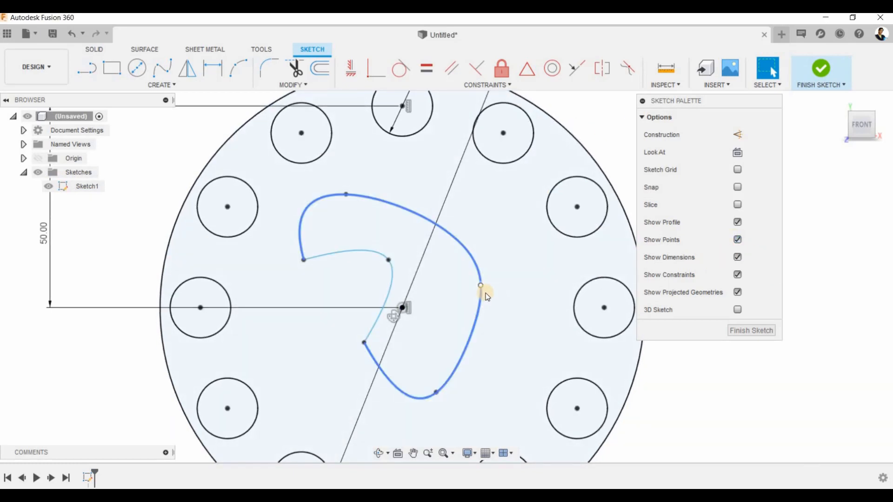
pyautogui.click(461, 243)
pyautogui.rightClick(460, 243)
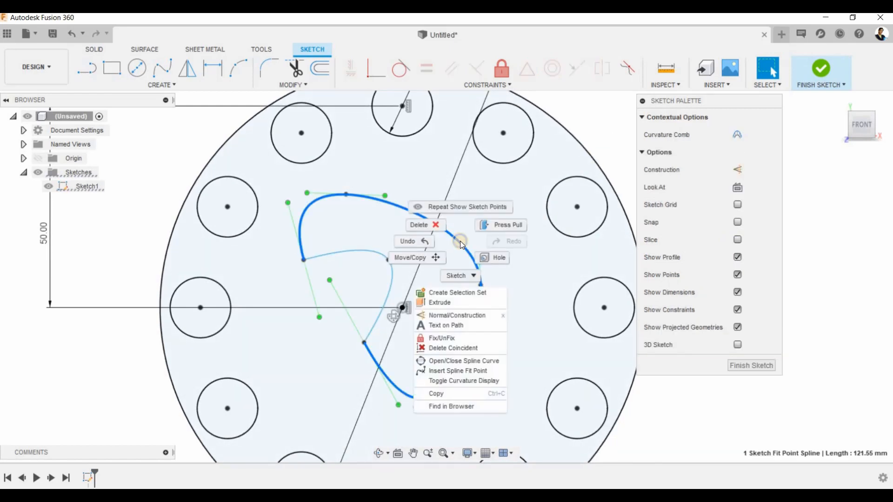
pyautogui.click(461, 243)
pyautogui.rightClick(460, 244)
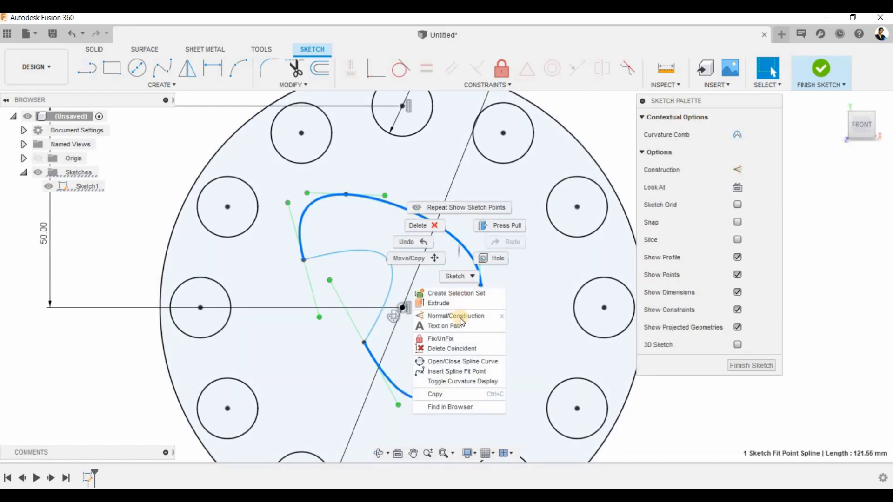
pyautogui.click(442, 372)
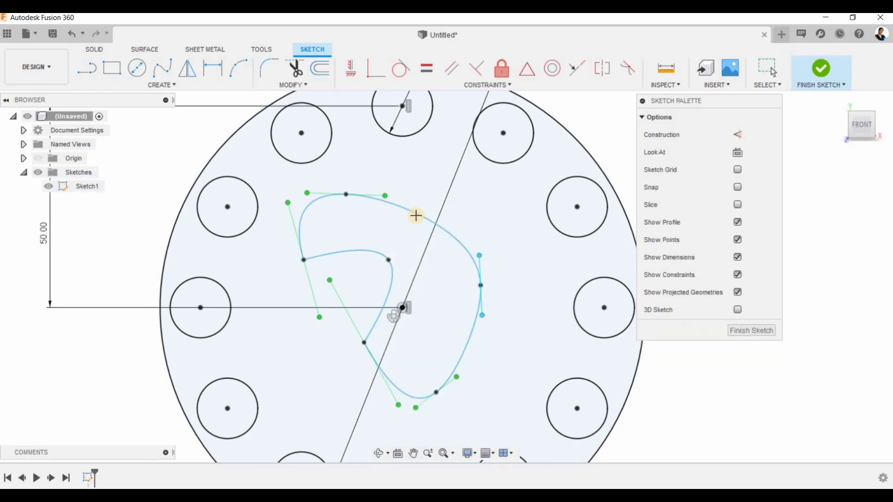
pyautogui.click(418, 217)
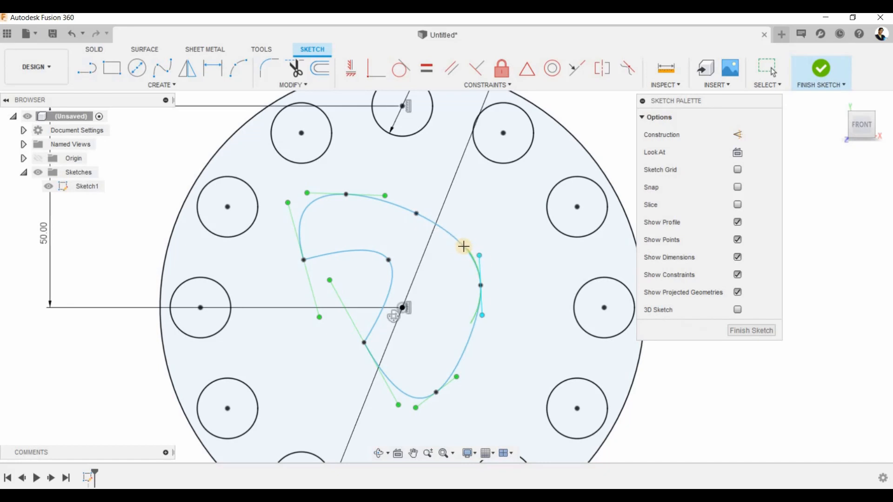
pyautogui.rightClick(447, 278)
pyautogui.click(484, 278)
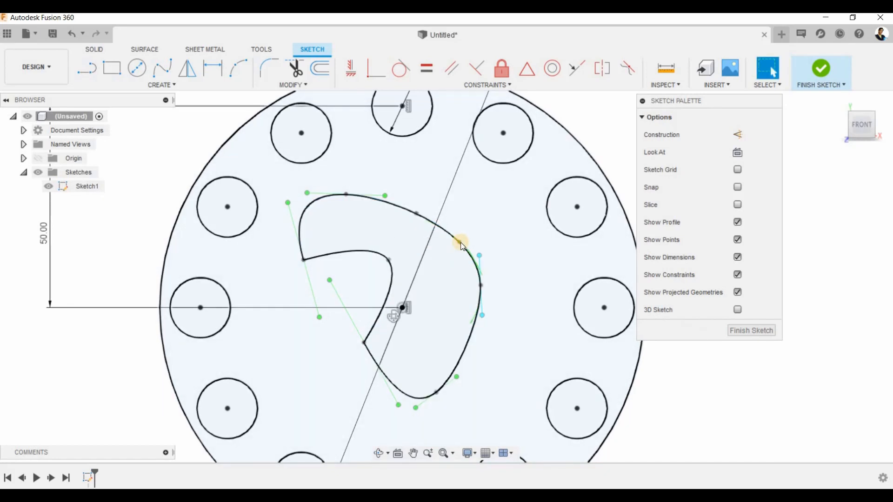
# Move the two inserted fit points inward to form a hollow, and pull the inner spline's middle point toward the lower left
pyautogui.click(448, 253)
pyautogui.moveTo(448, 252); pyautogui.dragTo(443, 262)
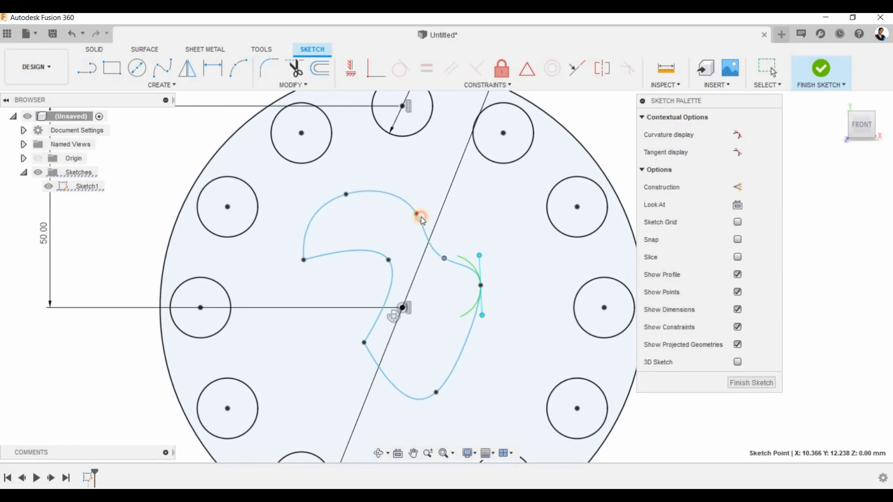
pyautogui.moveTo(417, 214); pyautogui.dragTo(396, 214)
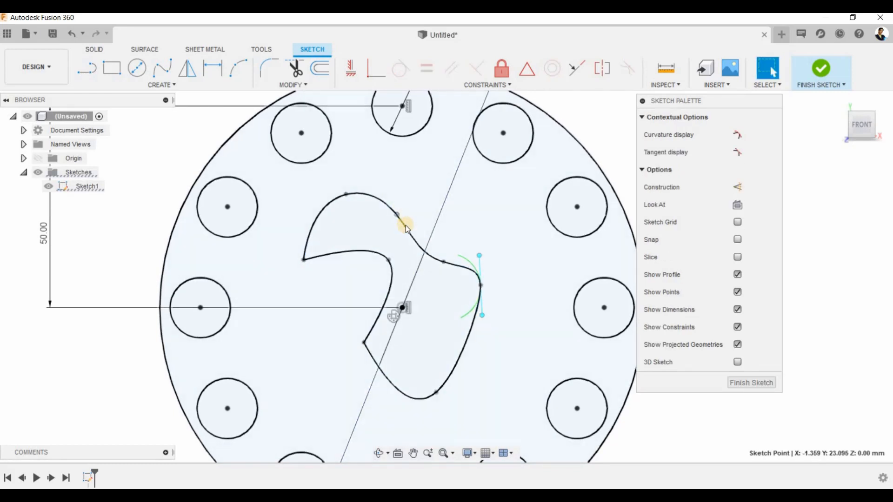
pyautogui.moveTo(398, 223)
pyautogui.mouseDown()
pyautogui.moveTo(406, 194)
pyautogui.moveTo(411, 213)
pyautogui.mouseUp()
pyautogui.moveTo(388, 266)
pyautogui.mouseDown()
pyautogui.moveTo(365, 268)
pyautogui.moveTo(393, 261)
pyautogui.moveTo(375, 276)
pyautogui.mouseUp()
pyautogui.moveTo(455, 252); pyautogui.dragTo(440, 263)
# Adjust the position of the outer spline's lowest fit point and select the spline to show its tangent handles
pyautogui.click(449, 380)
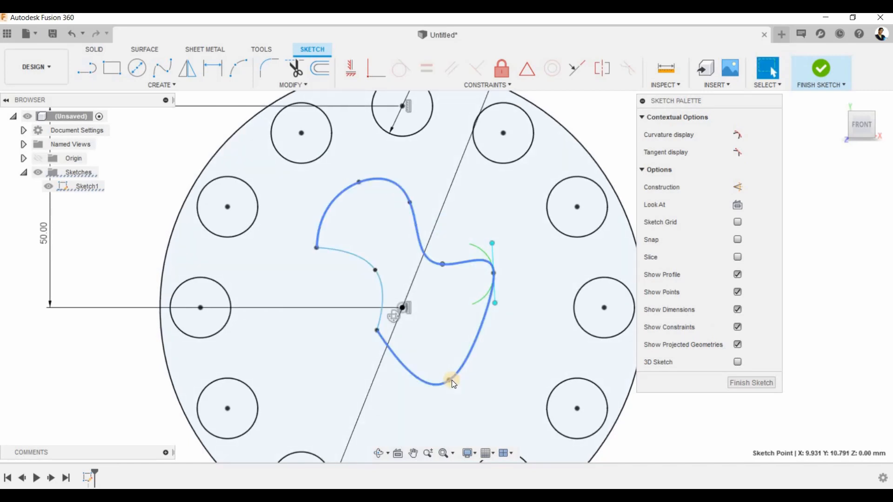
pyautogui.moveTo(435, 327); pyautogui.dragTo(444, 384)
pyautogui.click(479, 340)
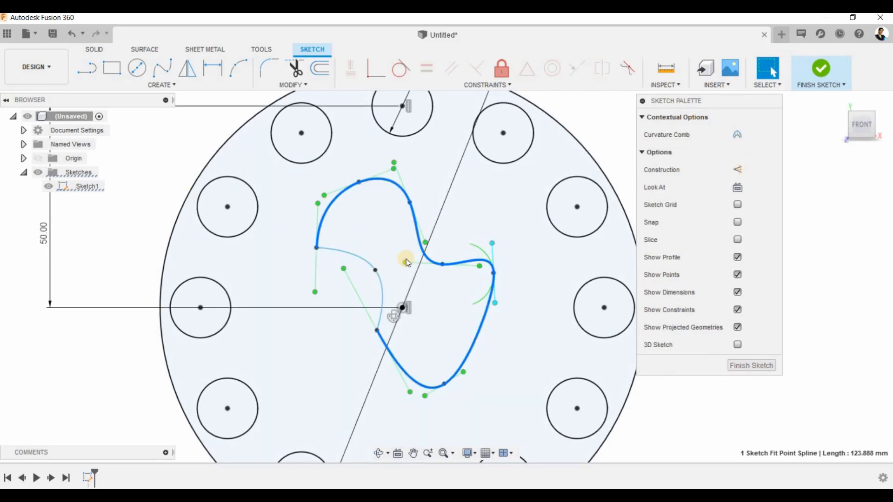
# Adjust the tangent handle at the upper inserted fit point of the outer spline
pyautogui.click(395, 171)
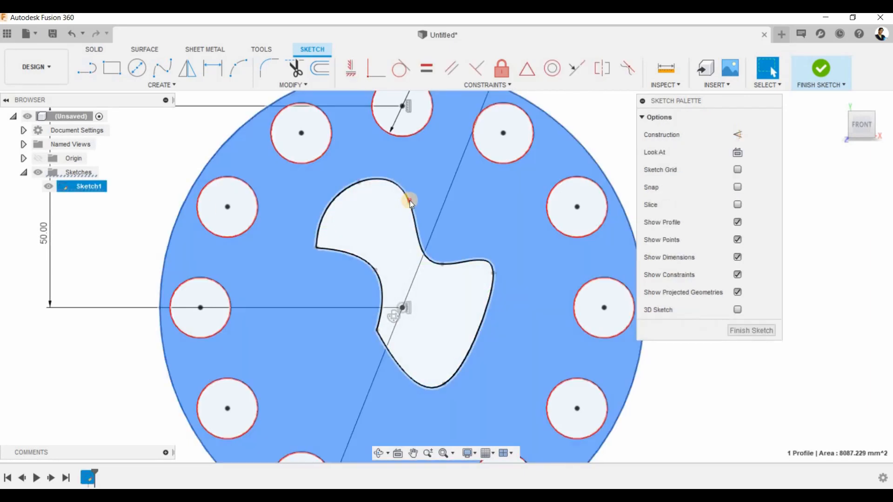
pyautogui.click(378, 172)
pyautogui.moveTo(380, 175)
pyautogui.mouseDown()
pyautogui.moveTo(431, 166)
pyautogui.moveTo(387, 182)
pyautogui.moveTo(402, 169)
pyautogui.mouseUp()
# Save the design as clock3 in the 2d sketches folder
pyautogui.scroll(-3, 365, 277)
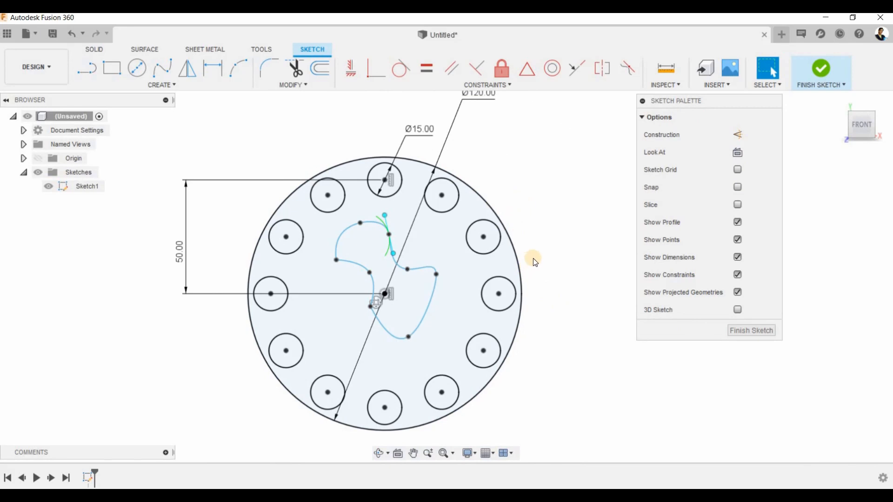
pyautogui.scroll(-2, 534, 261)
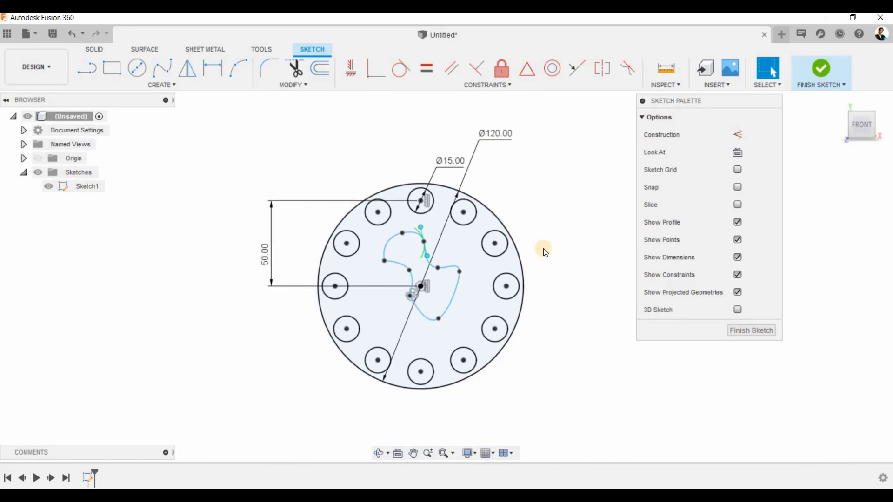
pyautogui.click(52, 34)
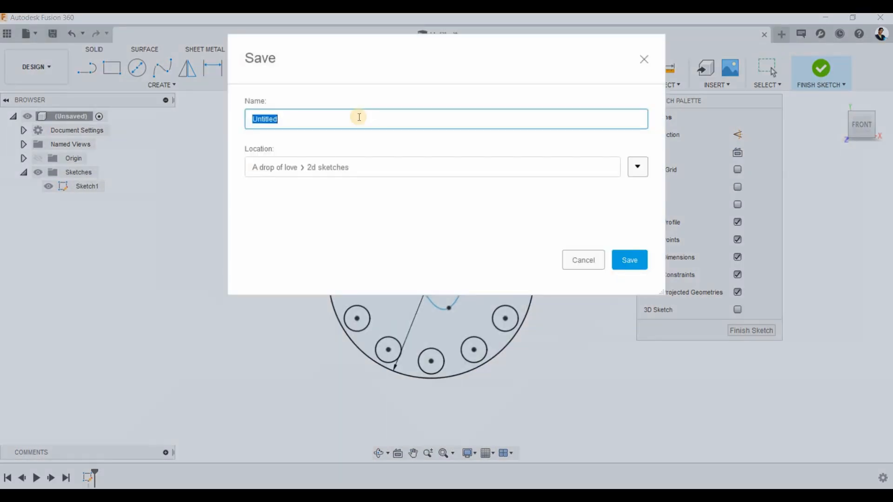
pyautogui.press('Escape')
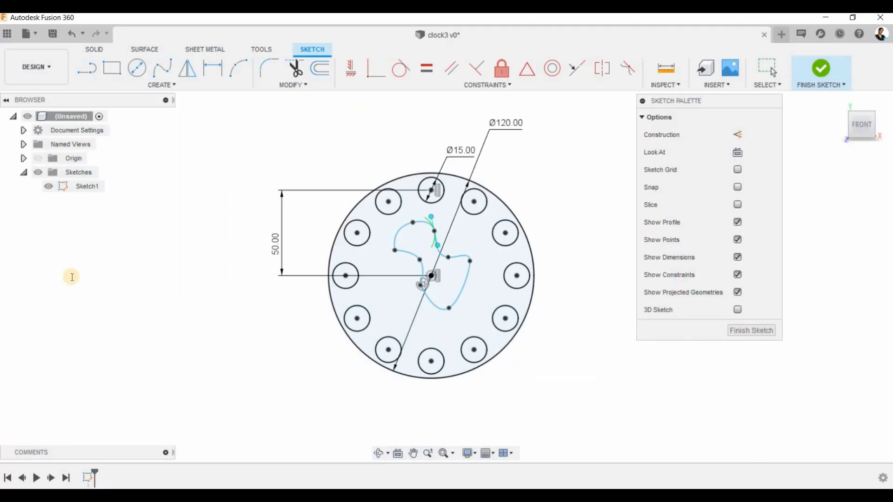